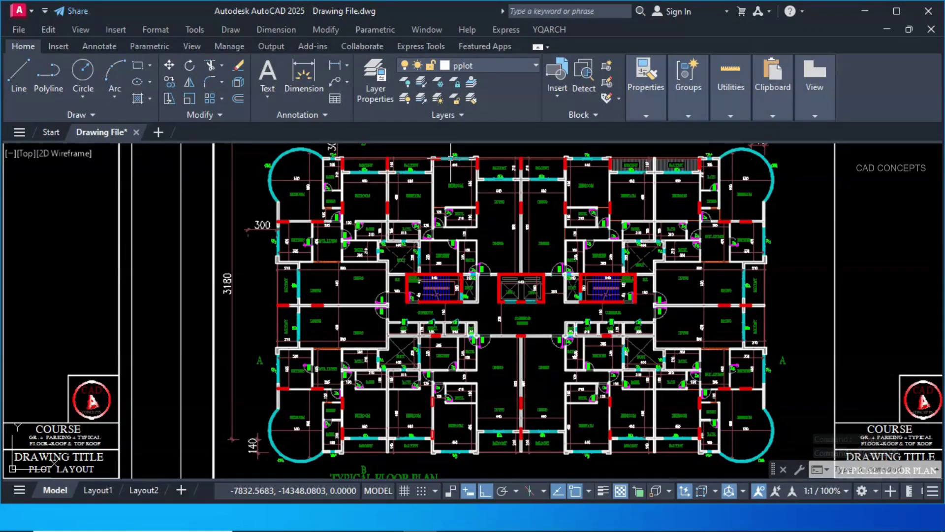
# Pan and zoom around the bath, duct, kitchen, stair and lift core areas of the plan.
pyautogui.scroll(5, 452, 157)
pyautogui.scroll(2, 452, 151)
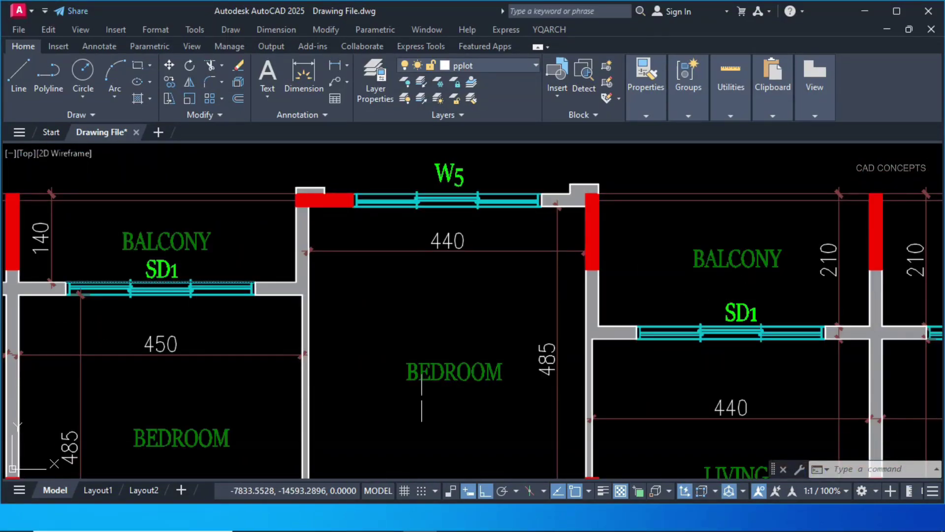
pyautogui.moveTo(421, 391); pyautogui.dragTo(402, 196, button='middle')
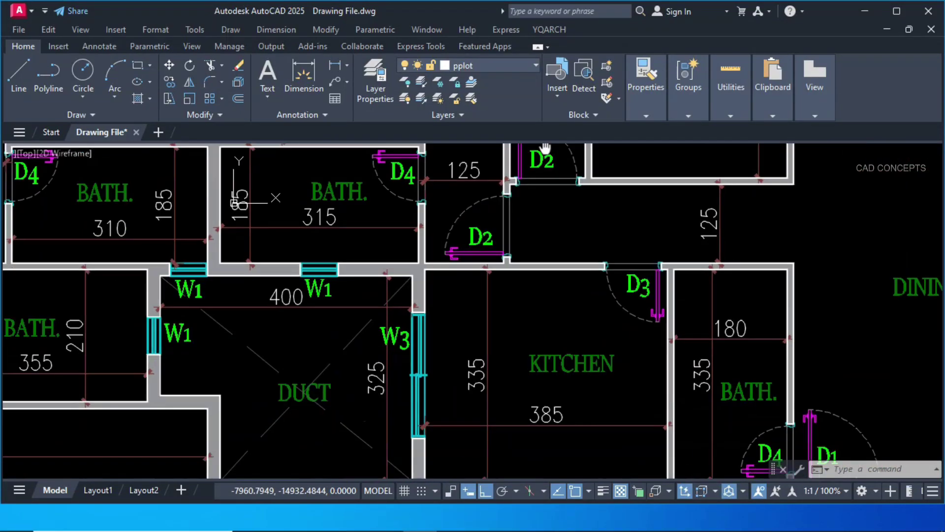
pyautogui.moveTo(317, 421); pyautogui.dragTo(540, 153, button='middle')
pyautogui.moveTo(623, 294); pyautogui.dragTo(371, 102, button='middle')
pyautogui.scroll(-4, 542, 286)
pyautogui.scroll(4, 522, 311)
pyautogui.scroll(-2, 522, 311)
pyautogui.scroll(-4, 522, 311)
pyautogui.scroll(3, 522, 311)
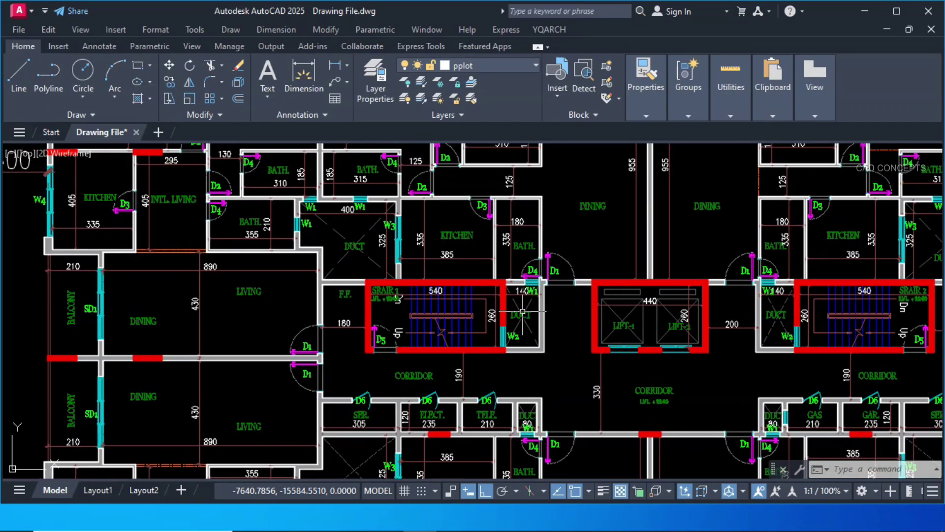
pyautogui.scroll(-4, 522, 311)
pyautogui.scroll(-3, 522, 311)
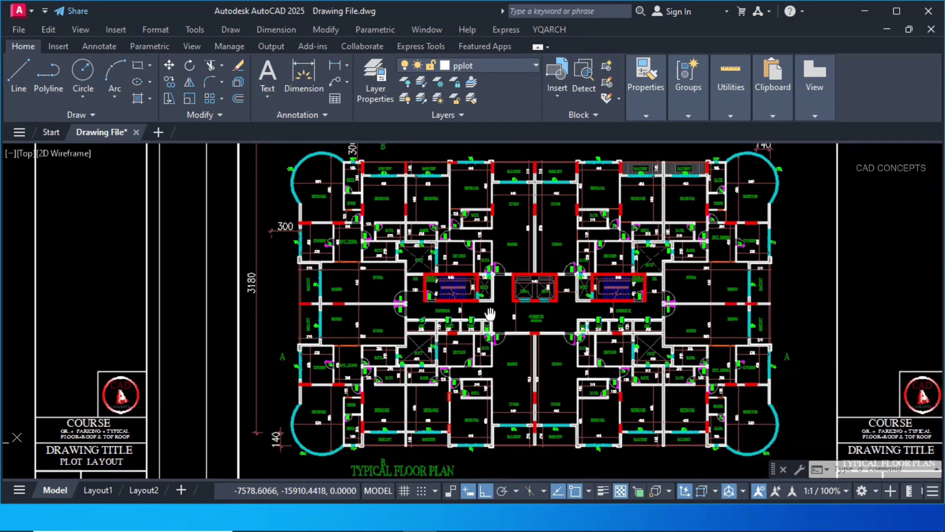
pyautogui.scroll(2, 491, 315)
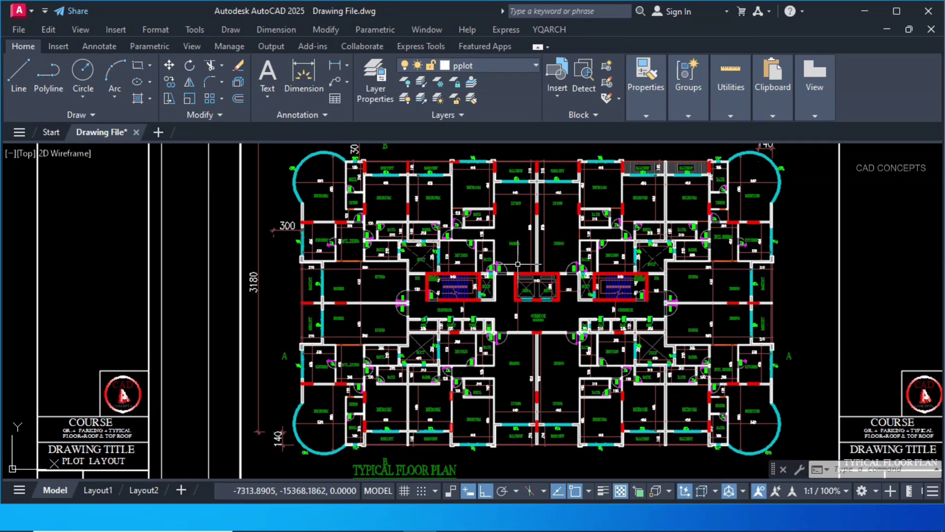
# Start an MCB schedule for floor TYPICAL FLOOR, number 5, taking the tag layer from the drawing.
pyautogui.write('MCB')
pyautogui.press('Return')
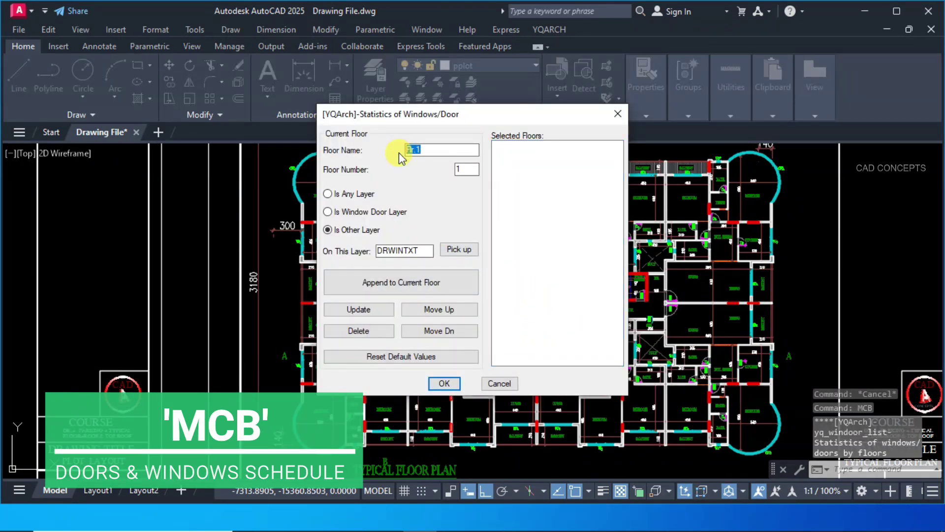
pyautogui.write('TYPI')
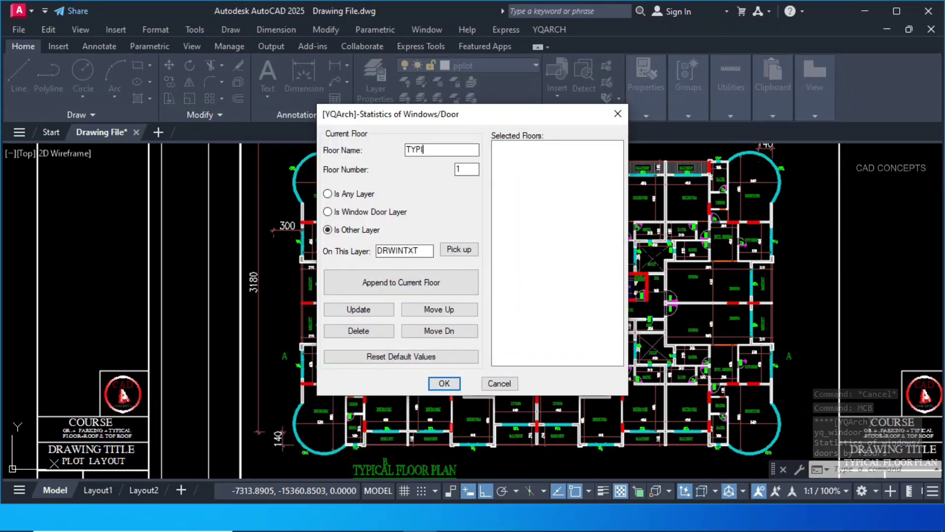
pyautogui.write('CAL FLOOR')
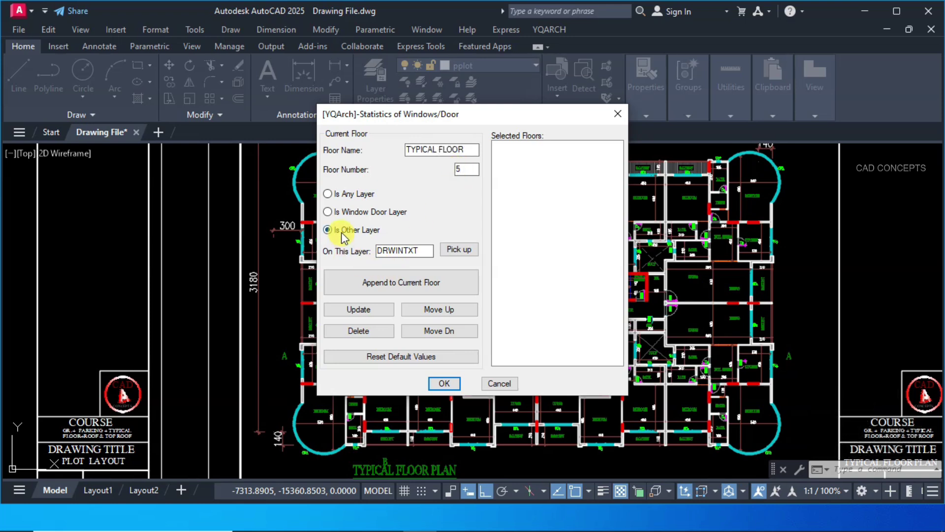
pyautogui.click(461, 250)
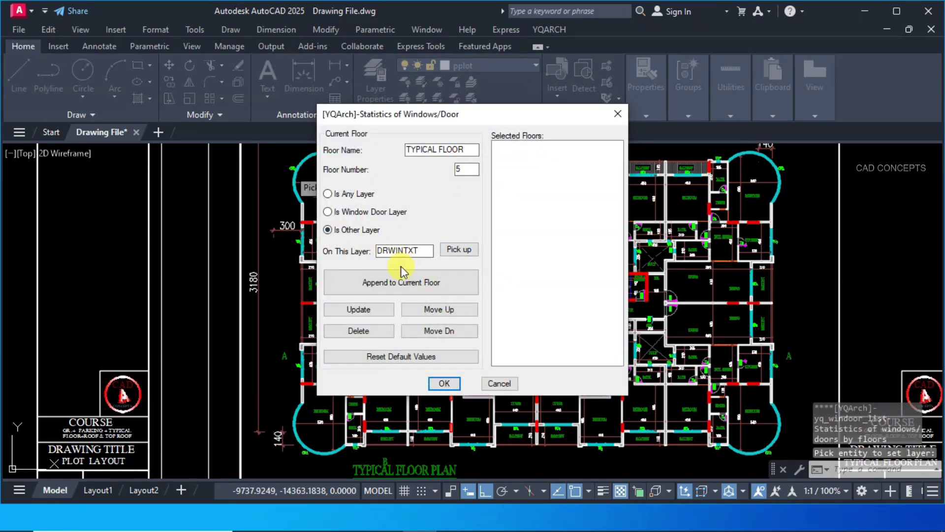
# Append all 118 plan objects to the current floor with a window selection.
pyautogui.click(398, 285)
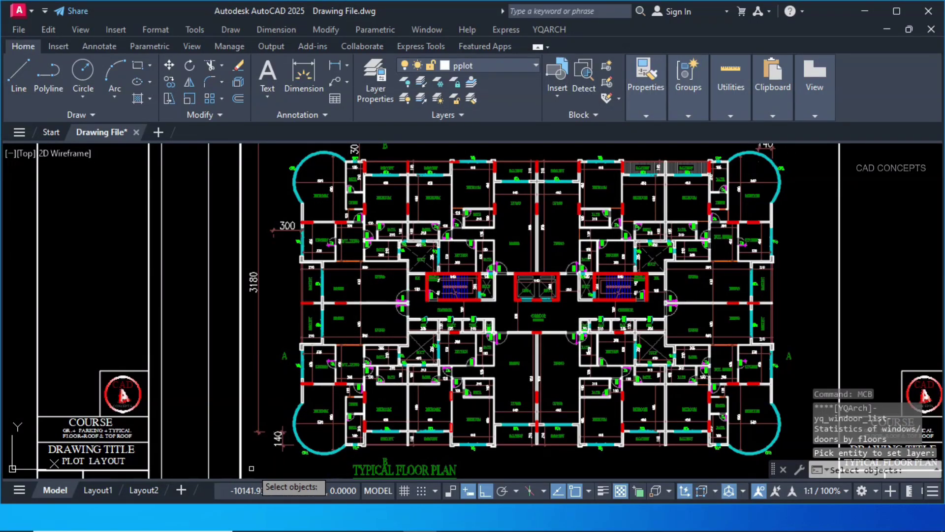
pyautogui.click(252, 468)
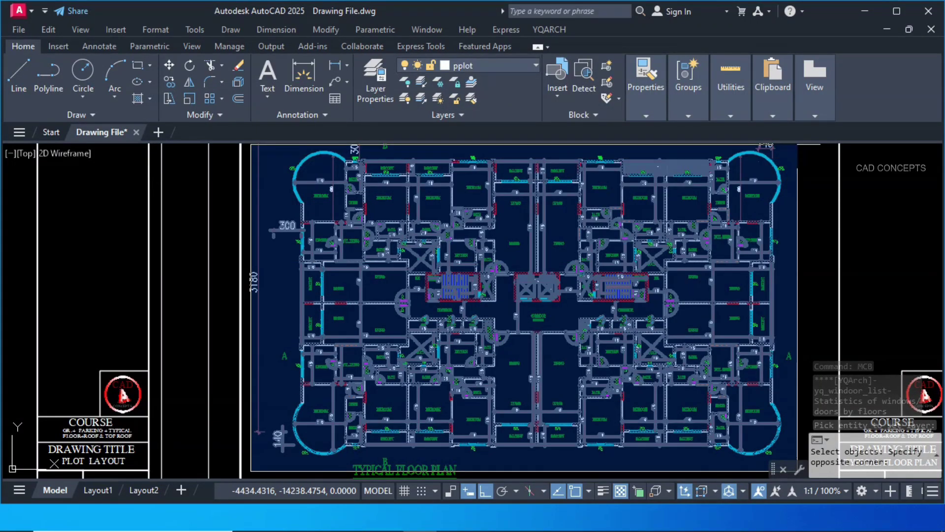
pyautogui.click(800, 145)
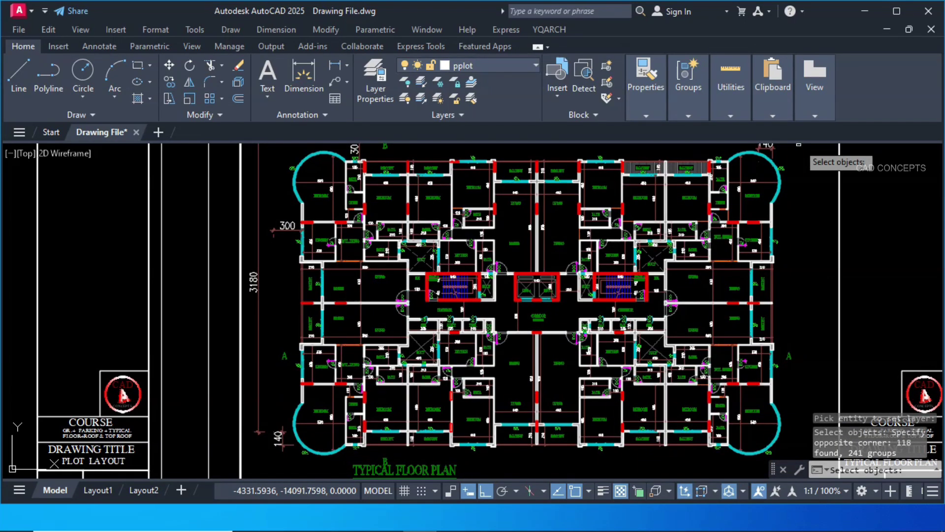
pyautogui.press('Return')
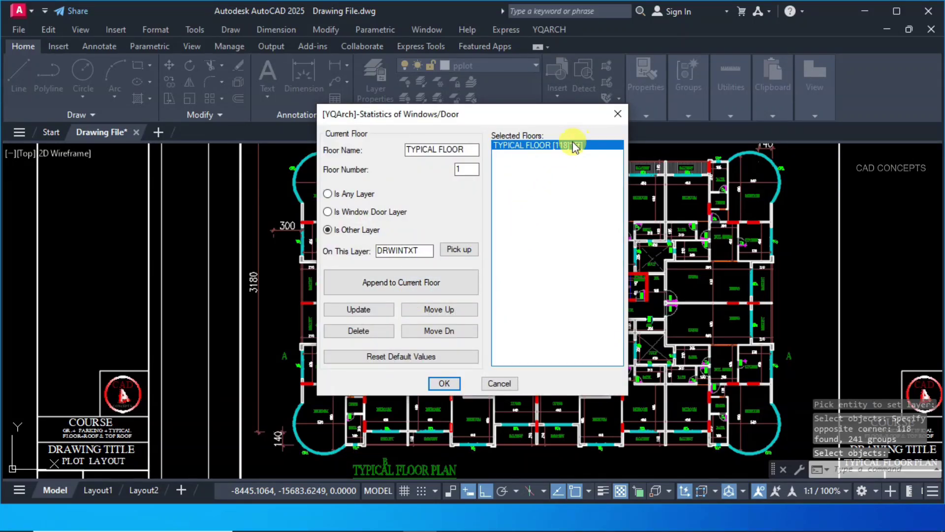
# Place the door and window schedule table below the plan sheet and zoom in on it.
pyautogui.click(443, 383)
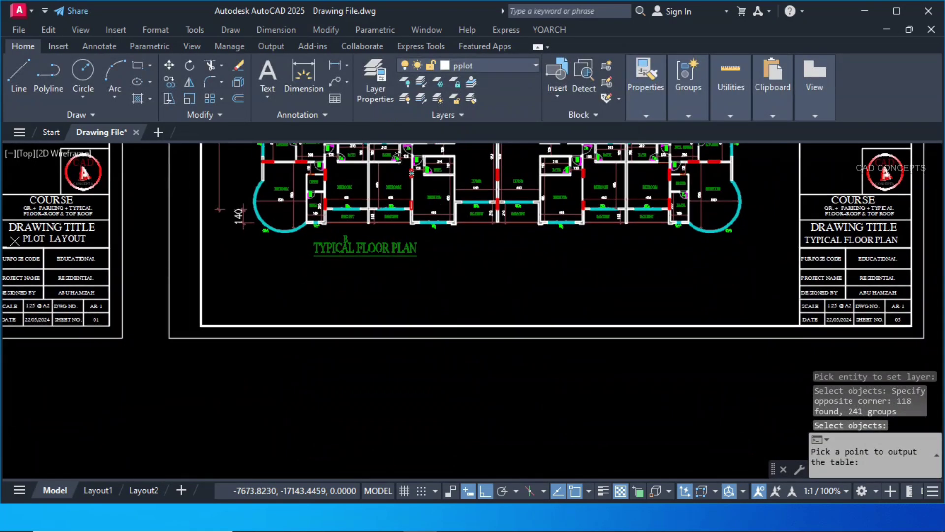
pyautogui.click(374, 355)
pyautogui.click(375, 354)
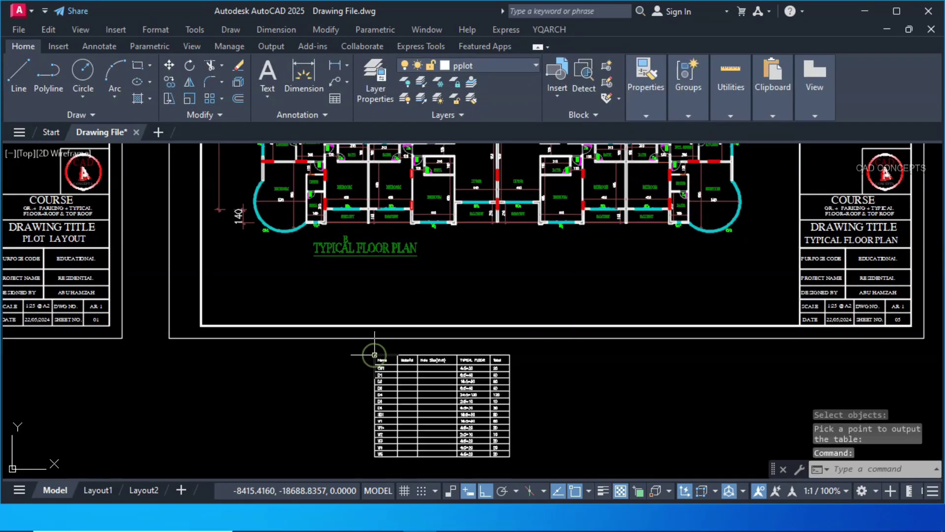
pyautogui.scroll(2, 388, 426)
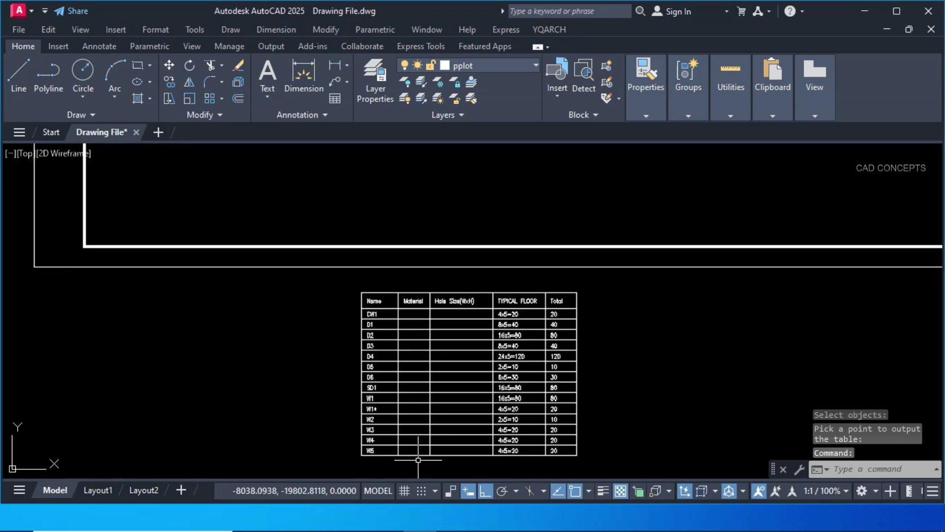
pyautogui.scroll(2, 418, 459)
pyautogui.moveTo(422, 450); pyautogui.dragTo(443, 416, button='middle')
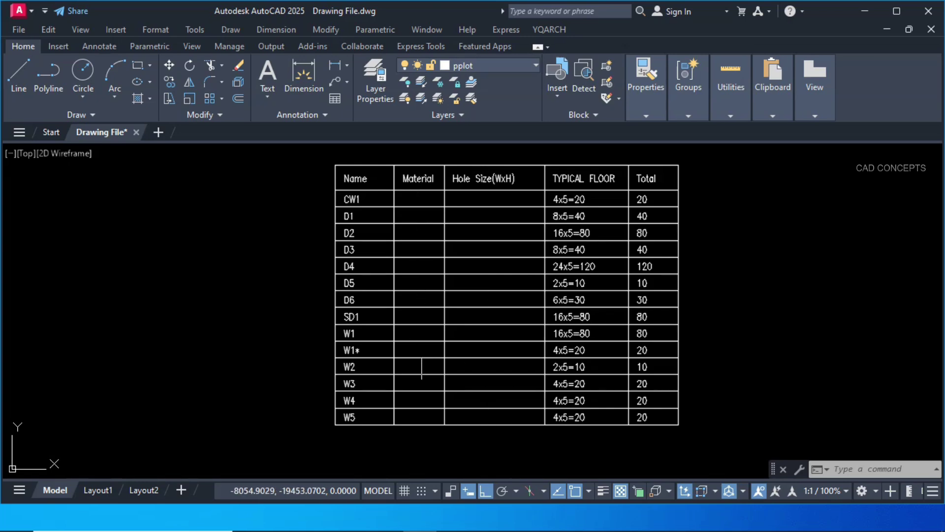
# Window-select the schedule table, clear the selection, and return to the TYPICAL FLOOR PLAN title.
pyautogui.click(327, 150)
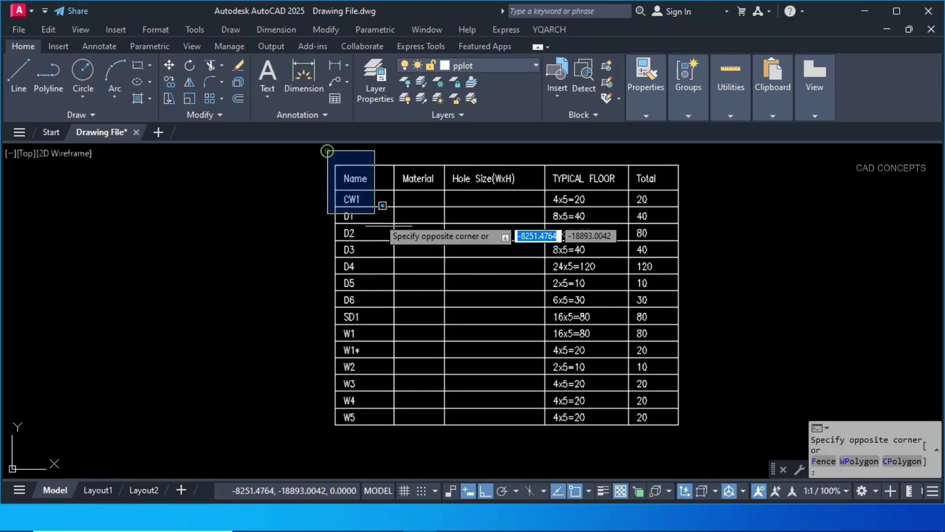
pyautogui.click(720, 440)
pyautogui.press('Escape')
pyautogui.moveTo(512, 270); pyautogui.dragTo(513, 354, button='middle')
pyautogui.moveTo(507, 148); pyautogui.dragTo(507, 350, button='middle')
pyautogui.moveTo(499, 265)
pyautogui.mouseDown(button='middle')
pyautogui.moveTo(499, 350)
pyautogui.moveTo(517, 437)
pyautogui.mouseUp(button='middle')
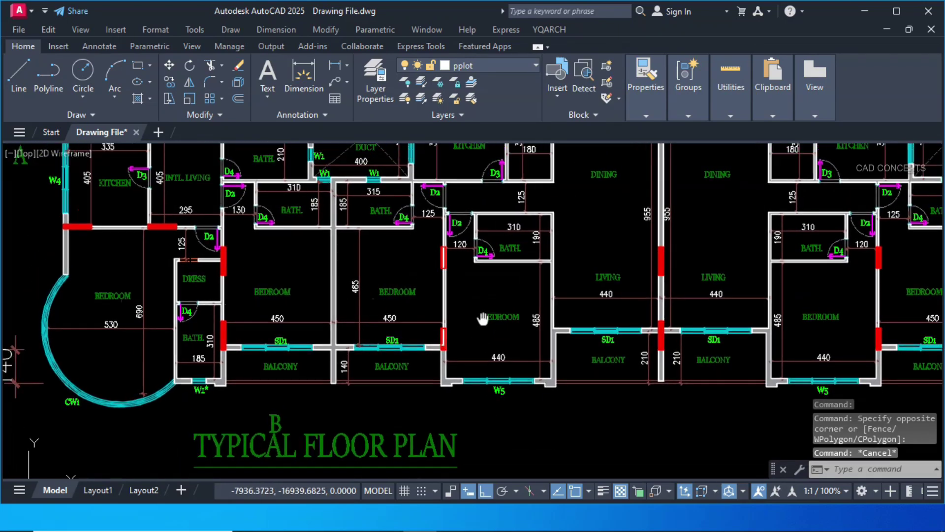
pyautogui.scroll(3, 486, 321)
pyautogui.moveTo(486, 276); pyautogui.dragTo(293, 465, button='middle')
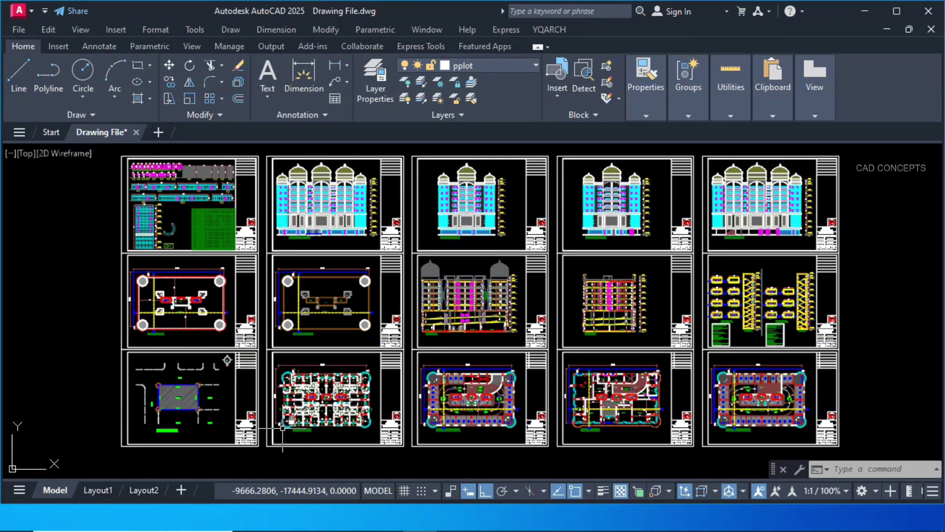
pyautogui.scroll(4, 282, 428)
pyautogui.scroll(5, 282, 427)
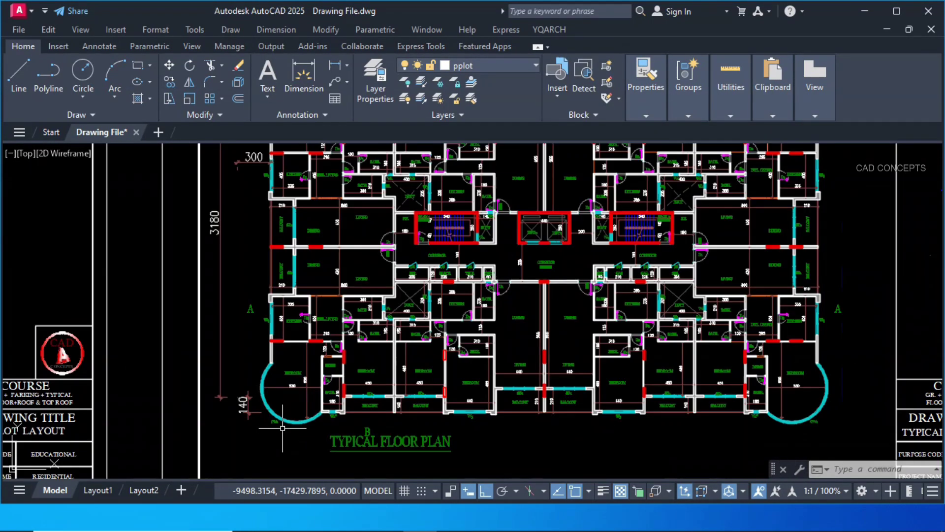
pyautogui.moveTo(505, 297); pyautogui.dragTo(558, 340, button='middle')
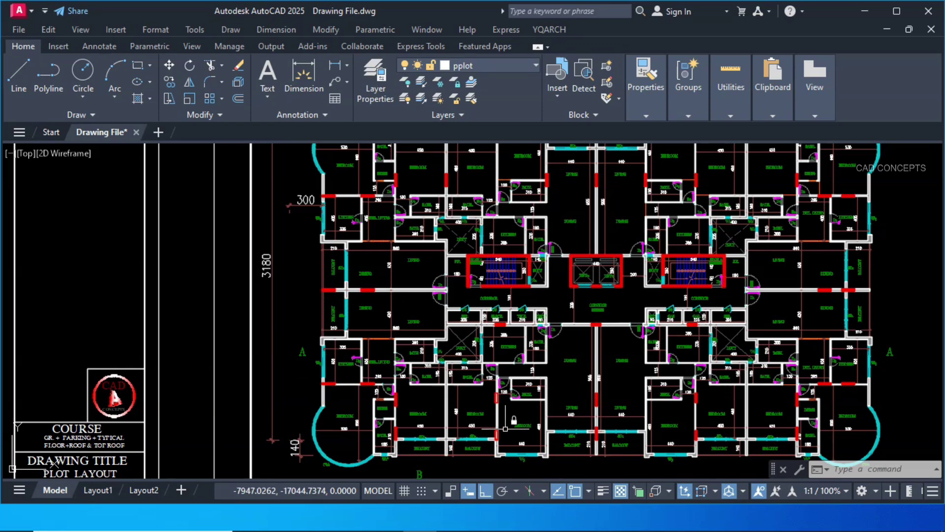
pyautogui.scroll(4, 427, 389)
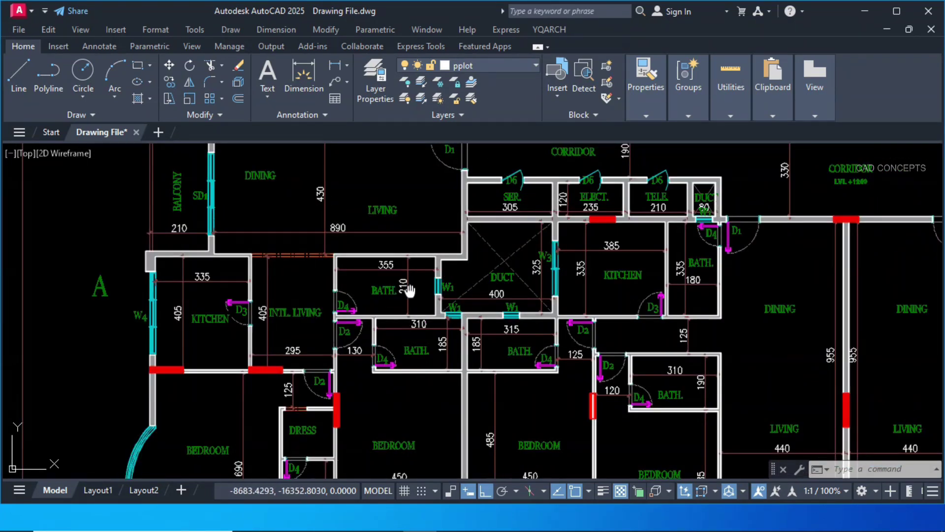
pyautogui.moveTo(402, 283); pyautogui.dragTo(579, 418, button='middle')
pyautogui.scroll(2, 537, 365)
pyautogui.press('Escape')
pyautogui.press('Escape')
# Run MJ with 1 decimal digit and a red MJ layer, ready to pick room interiors.
pyautogui.write('MJ')
pyautogui.press('Return')
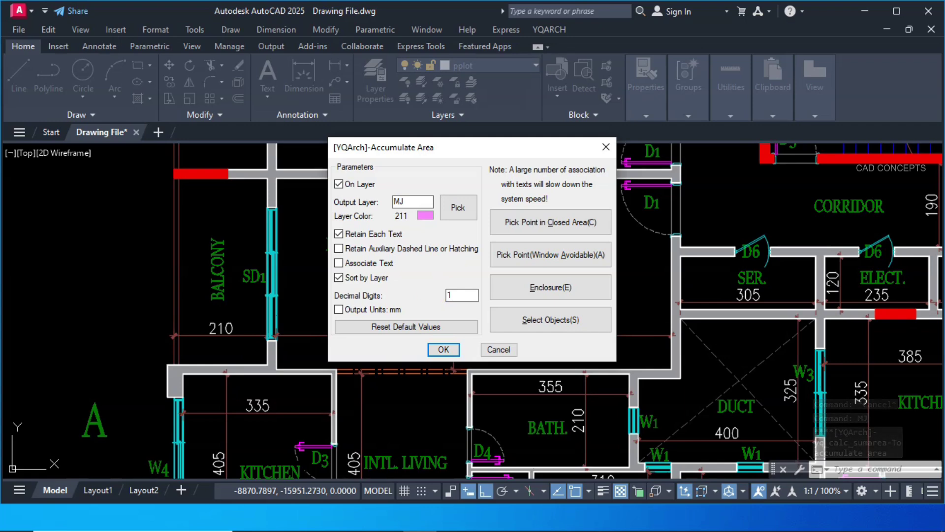
pyautogui.click(426, 216)
pyautogui.click(366, 290)
pyautogui.click(447, 365)
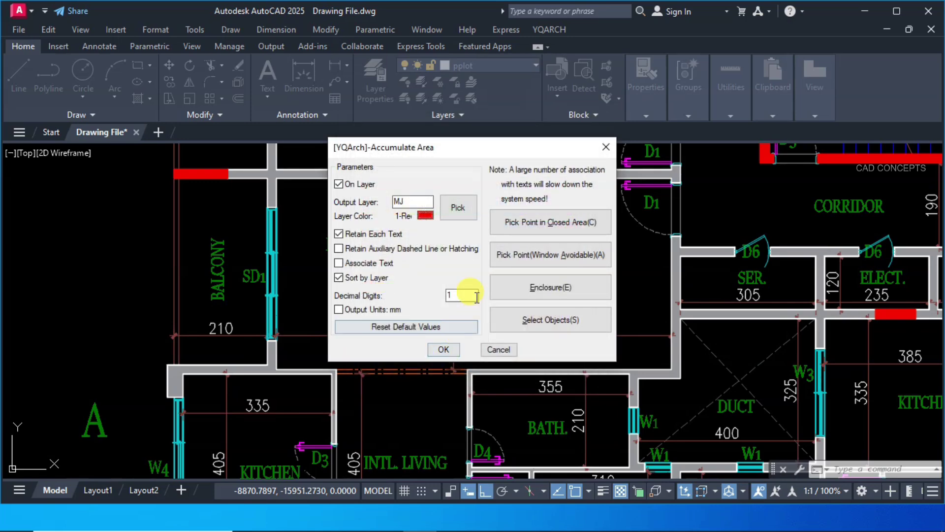
pyautogui.click(556, 260)
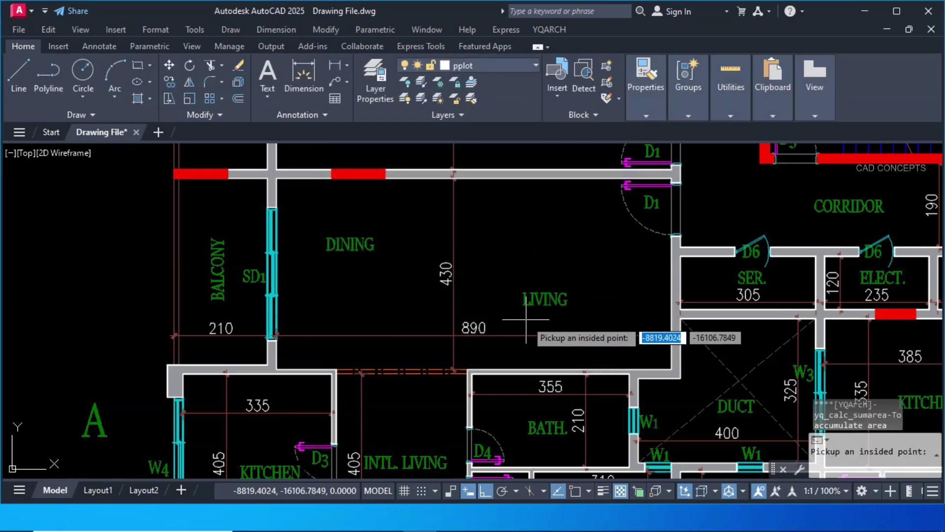
# Label the dining/living room, balcony, kitchen, INTL. LIVING and upper bathroom with their areas.
pyautogui.click(477, 269)
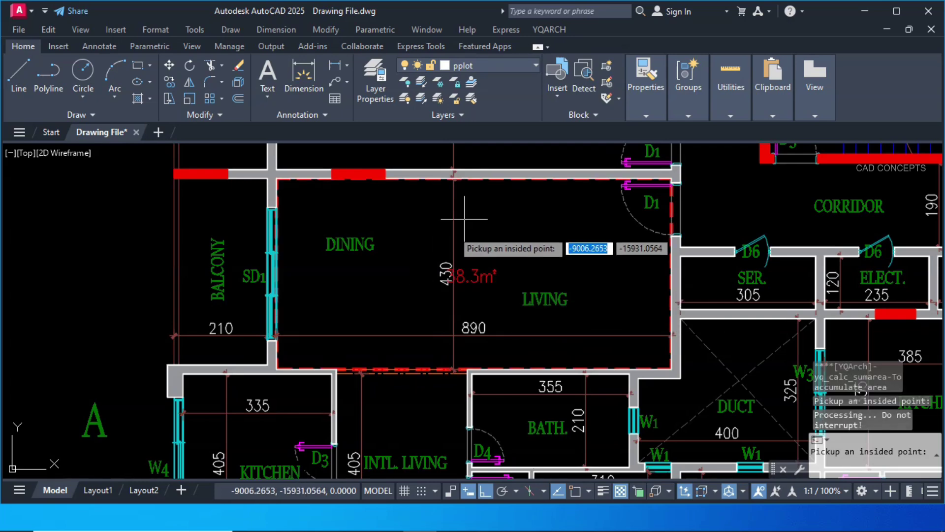
pyautogui.scroll(2, 493, 325)
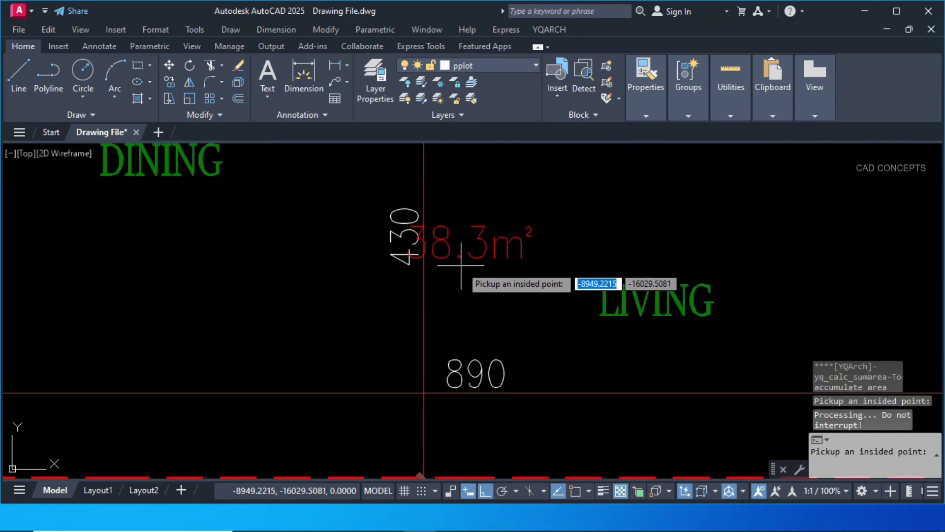
pyautogui.scroll(-1, 460, 273)
pyautogui.scroll(-2, 543, 285)
pyautogui.moveTo(478, 290); pyautogui.dragTo(601, 294, button='middle')
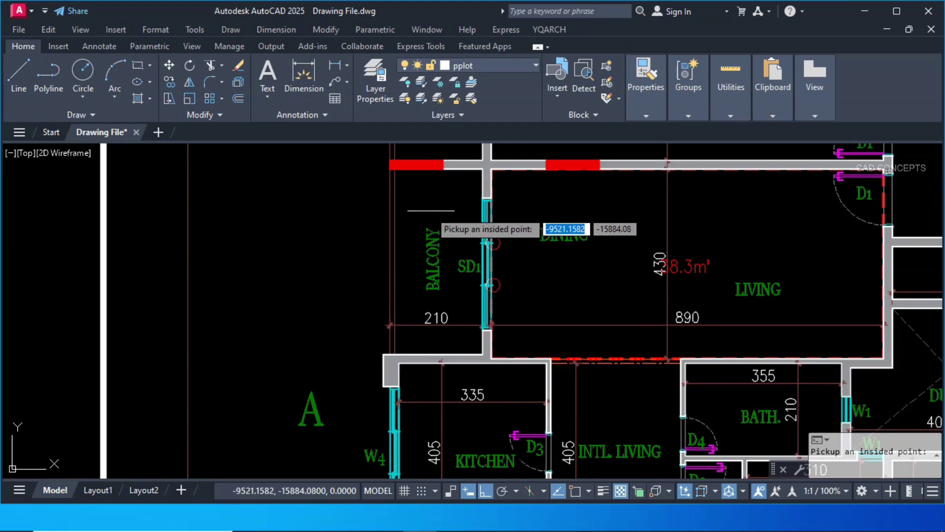
pyautogui.click(437, 207)
pyautogui.moveTo(484, 389); pyautogui.dragTo(500, 209, button='middle')
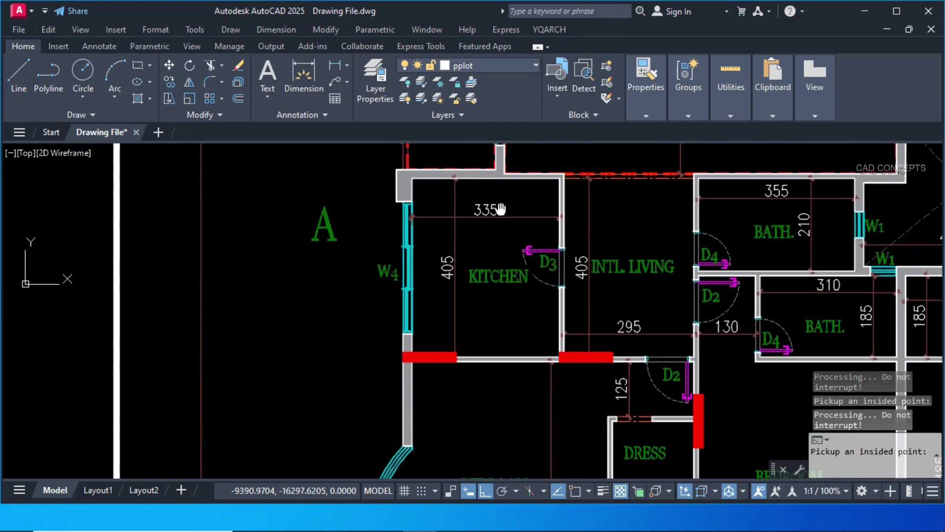
pyautogui.click(499, 298)
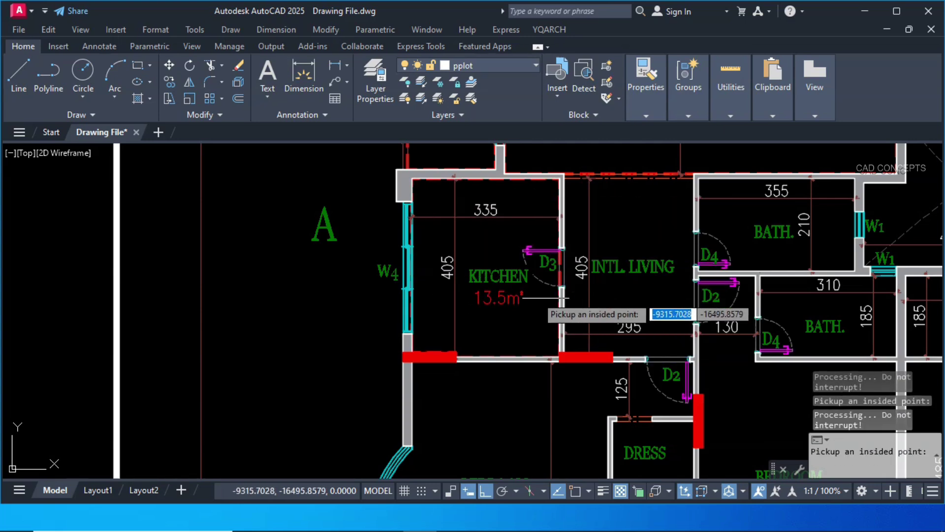
pyautogui.click(632, 297)
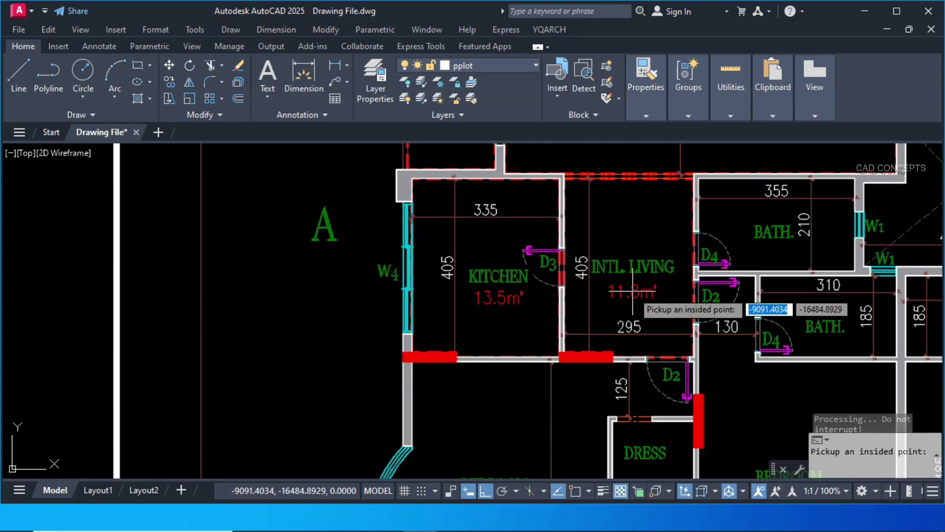
pyautogui.click(776, 252)
# Label the lower bathroom, DRESS room, curved bedroom, its bathroom and the lower balcony.
pyautogui.moveTo(801, 294); pyautogui.dragTo(564, 248, button='middle')
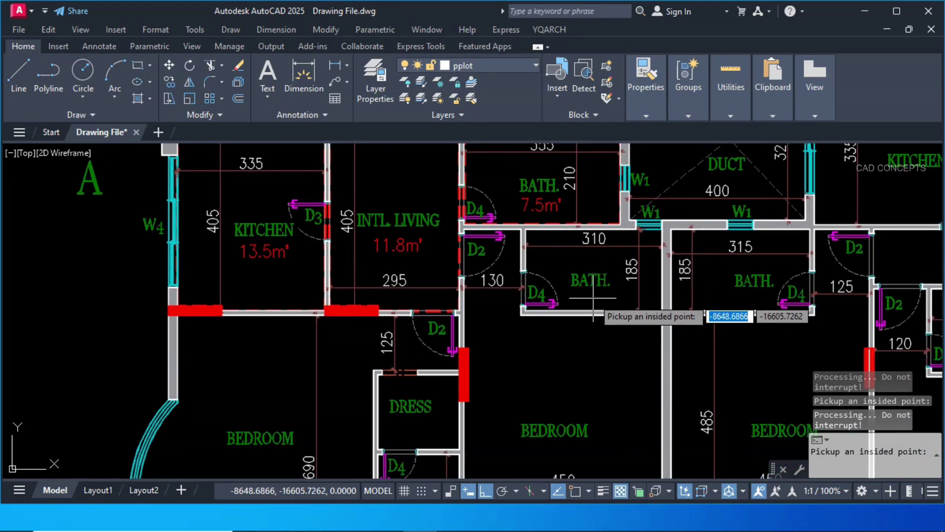
pyautogui.click(582, 288)
pyautogui.moveTo(559, 350); pyautogui.dragTo(576, 284, button='middle')
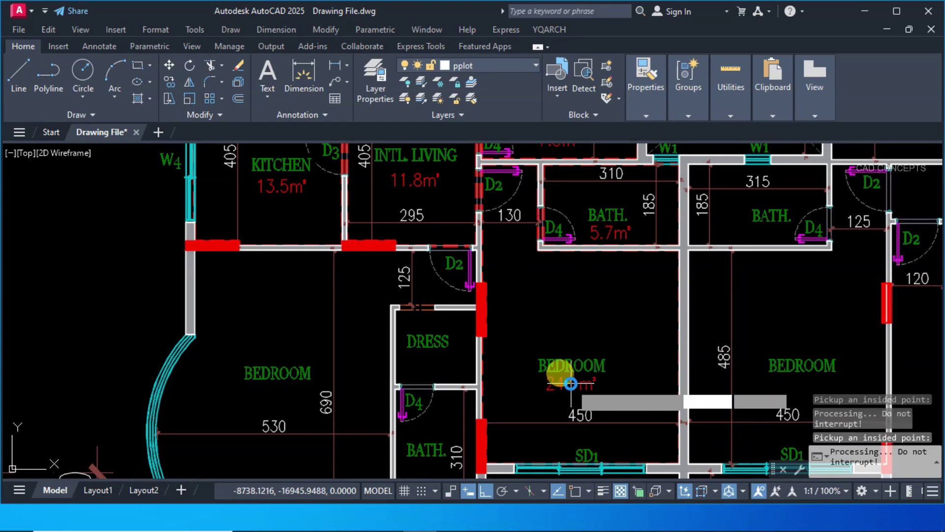
pyautogui.click(420, 361)
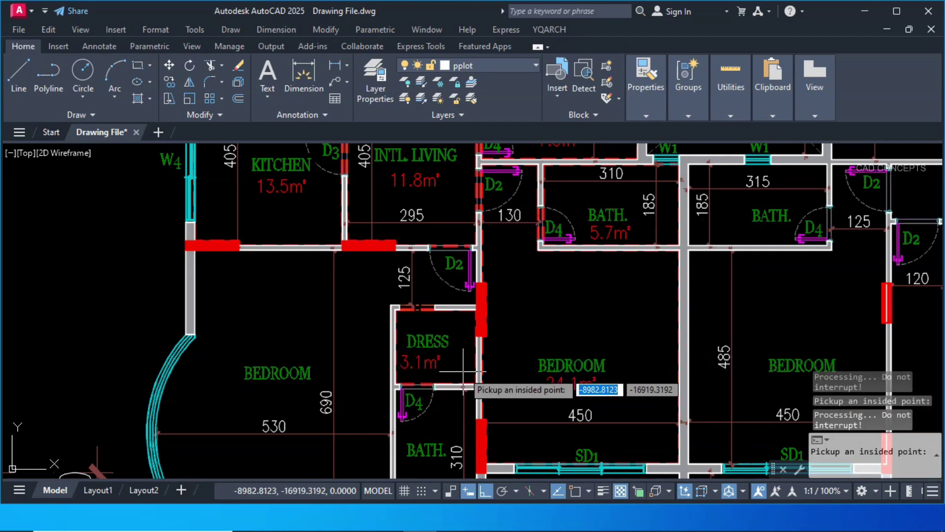
pyautogui.moveTo(492, 360)
pyautogui.mouseDown(button='middle')
pyautogui.moveTo(709, 238)
pyautogui.moveTo(723, 266)
pyautogui.mouseUp(button='middle')
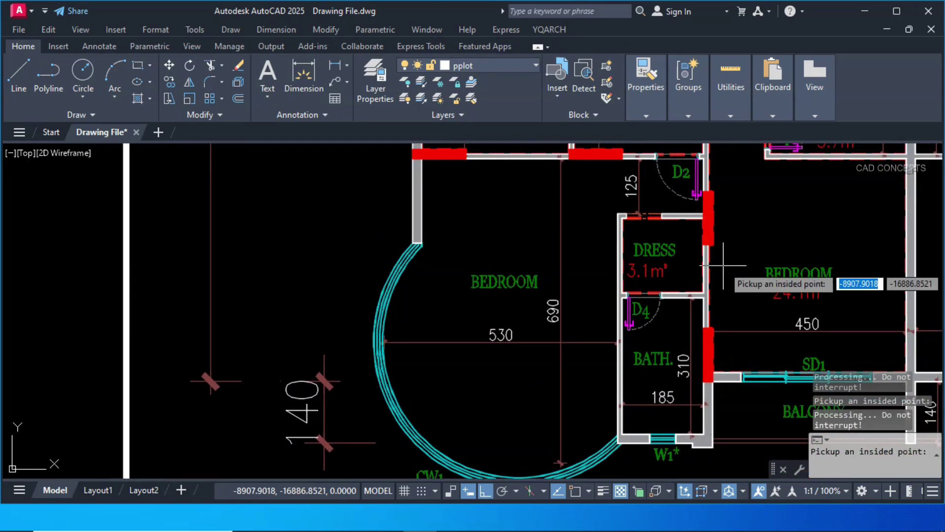
pyautogui.click(500, 308)
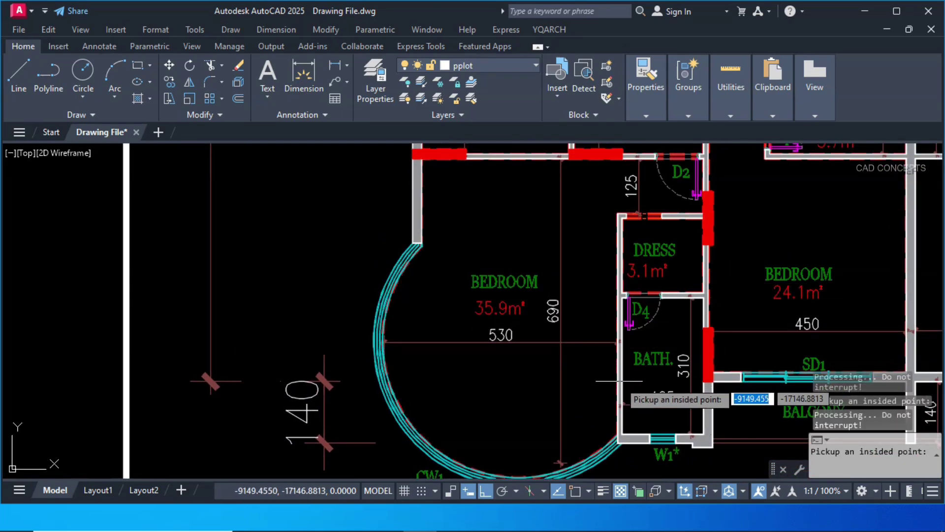
pyautogui.click(652, 377)
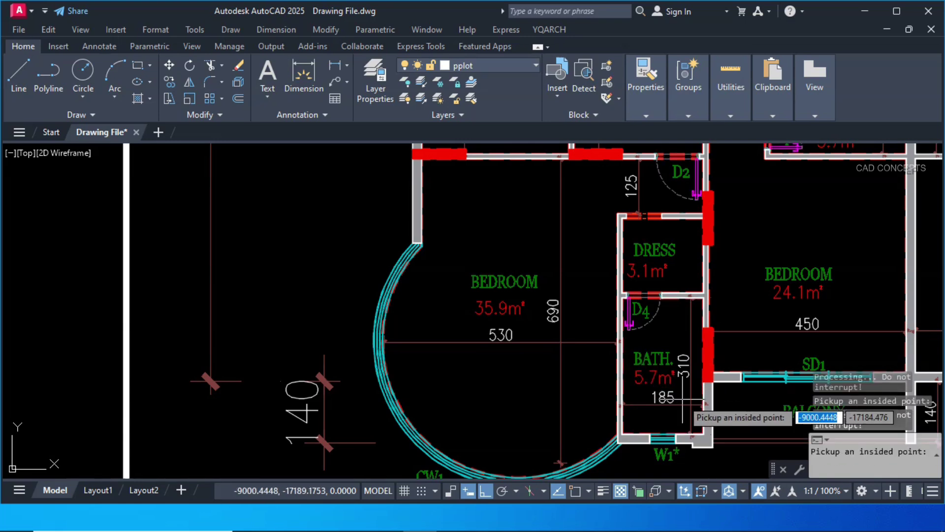
pyautogui.moveTo(732, 432); pyautogui.dragTo(566, 394, button='middle')
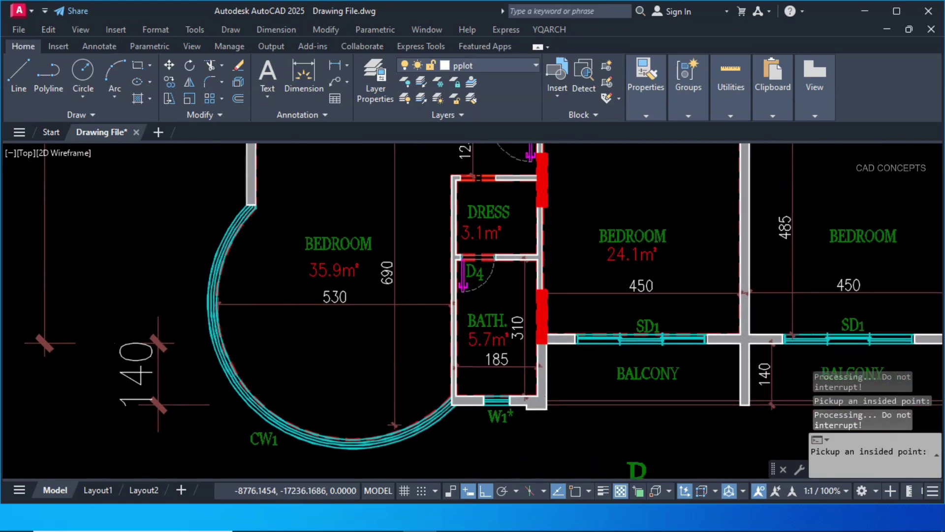
pyautogui.click(646, 393)
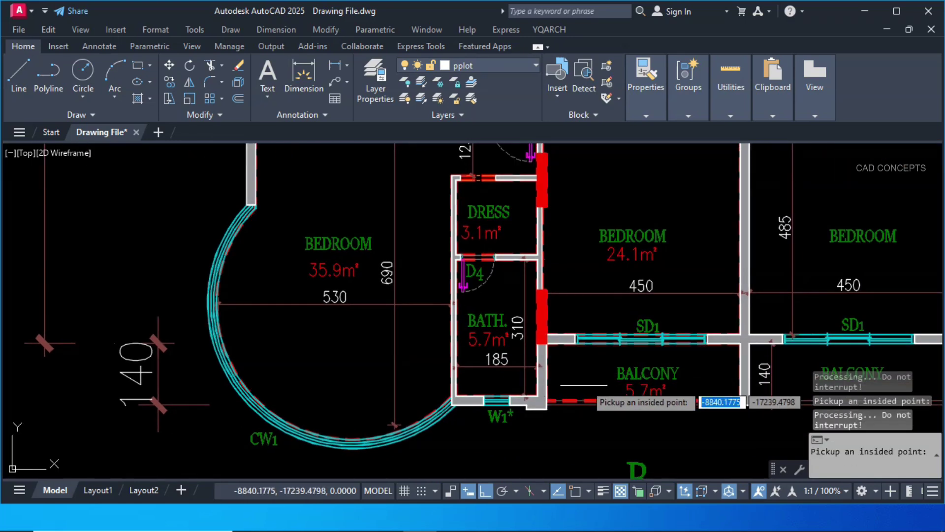
pyautogui.scroll(-4, 566, 386)
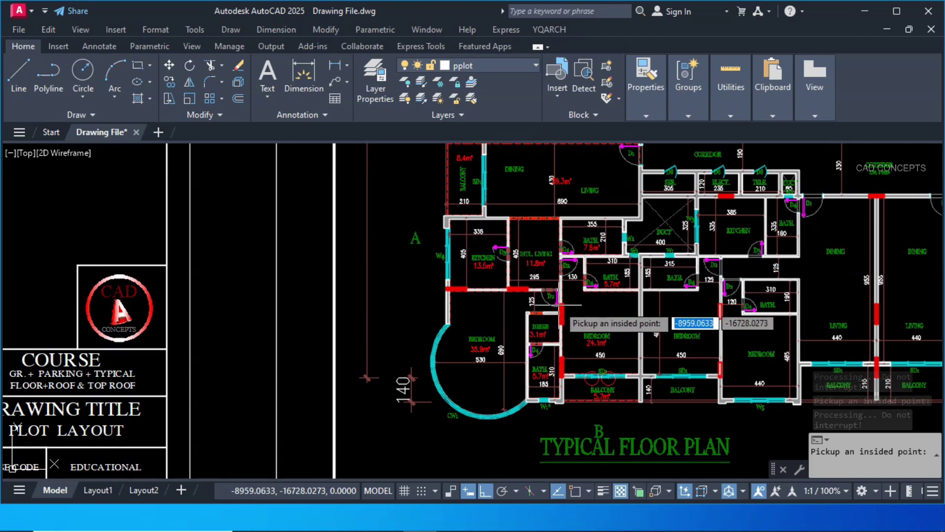
pyautogui.moveTo(579, 192); pyautogui.dragTo(592, 206, button='middle')
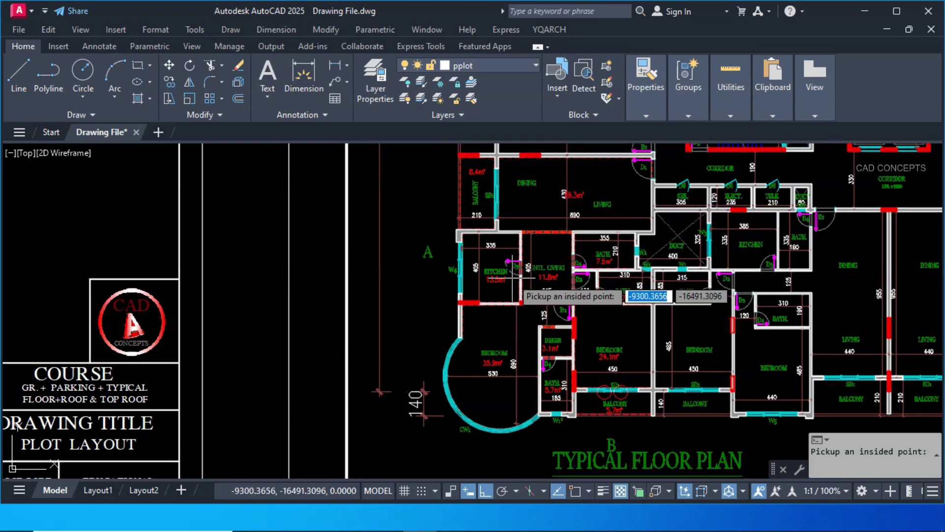
# Place the Total=159.8m² label to the left of the plan.
pyautogui.press('Return')
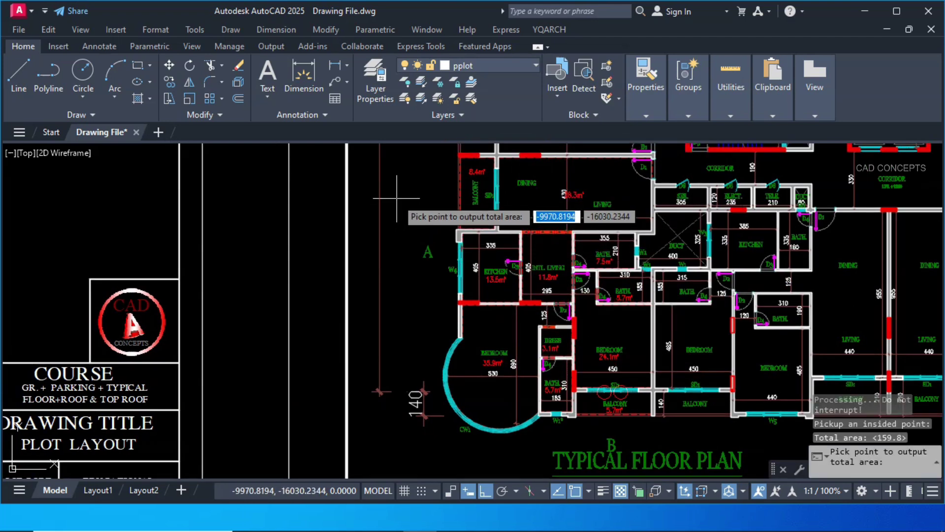
pyautogui.click(397, 198)
pyautogui.scroll(4, 399, 200)
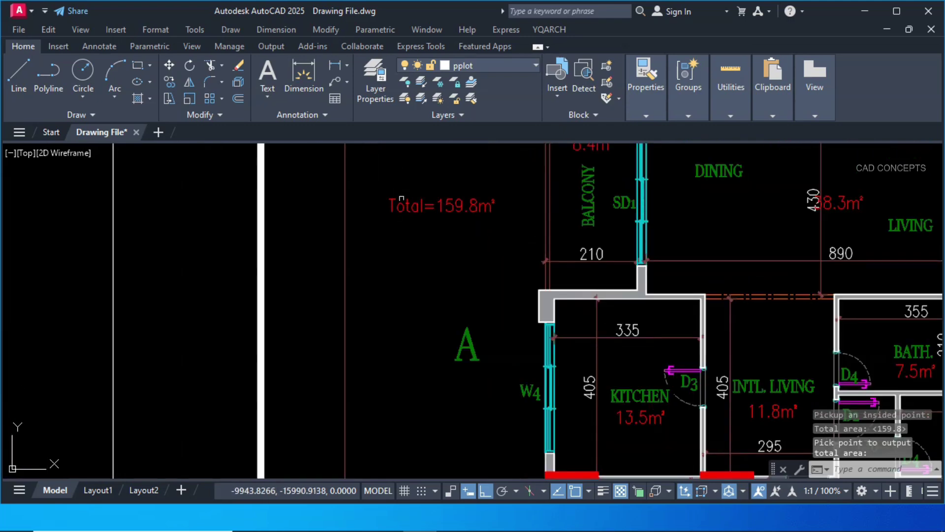
pyautogui.scroll(-2, 443, 238)
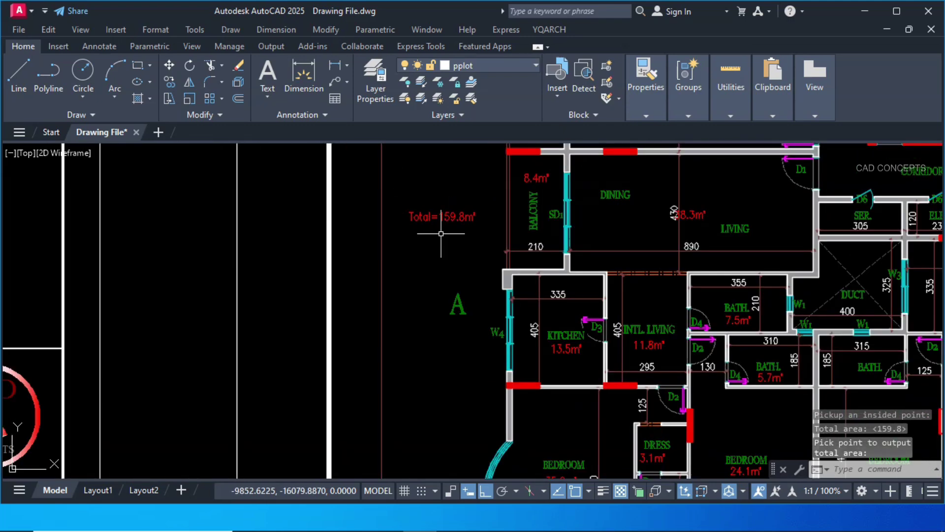
pyautogui.moveTo(732, 386); pyautogui.dragTo(563, 299, button='middle')
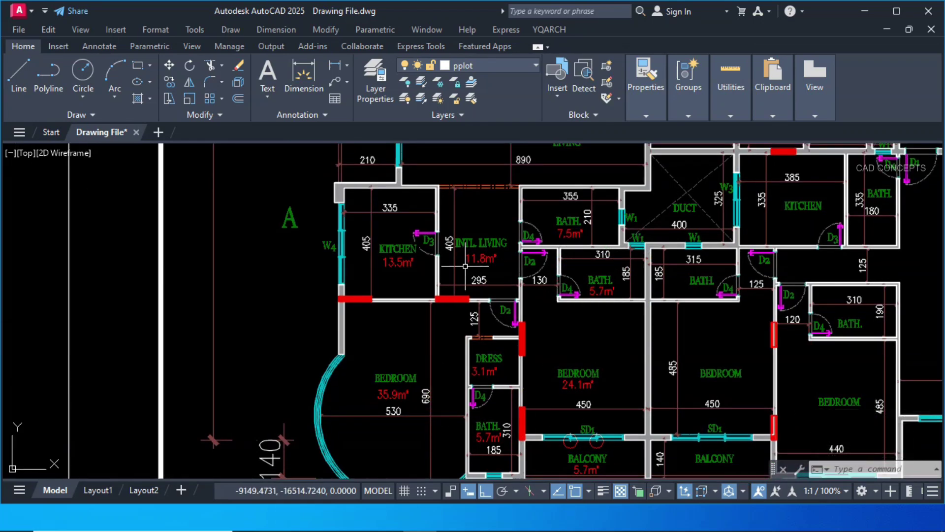
pyautogui.moveTo(464, 264); pyautogui.dragTo(460, 357, button='middle')
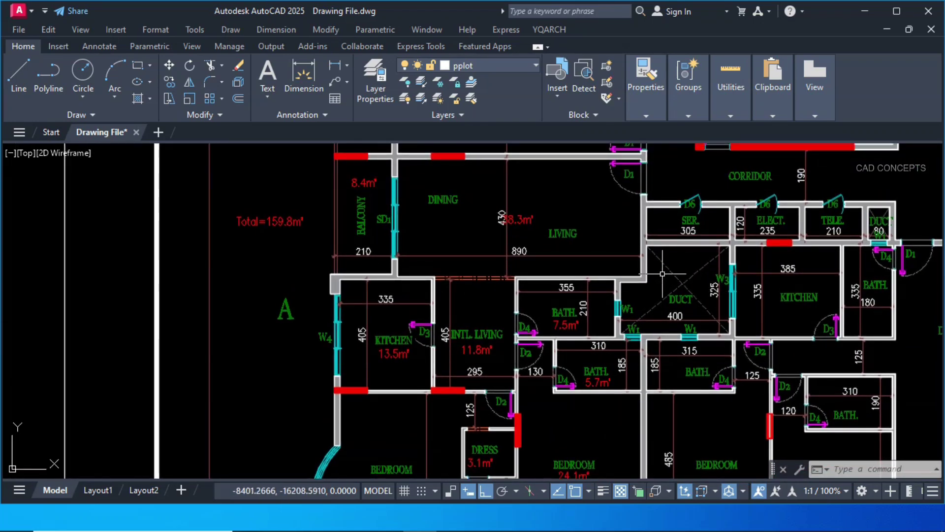
pyautogui.moveTo(432, 290); pyautogui.dragTo(297, 341, button='middle')
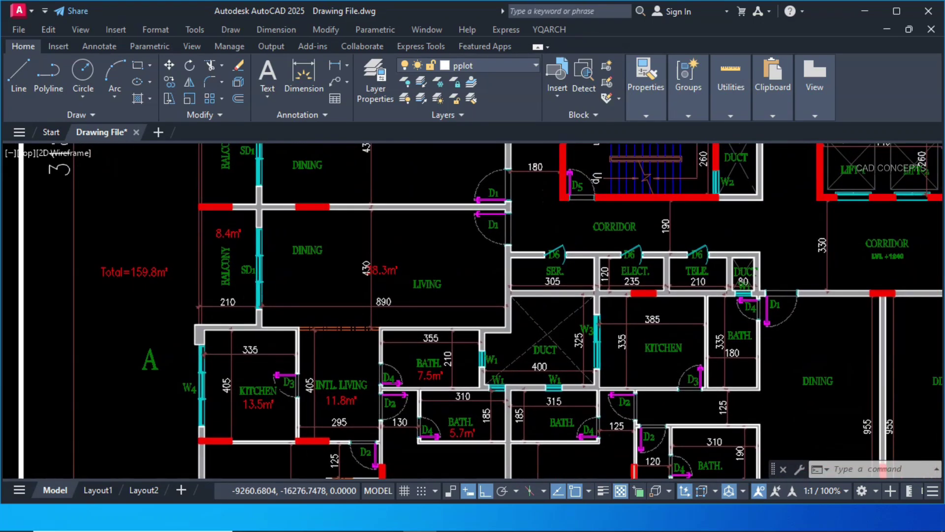
pyautogui.scroll(2, 576, 270)
# Restart the area sum and label the SER., ELECT. and TELE. rooms.
pyautogui.press('Return')
pyautogui.click(576, 270)
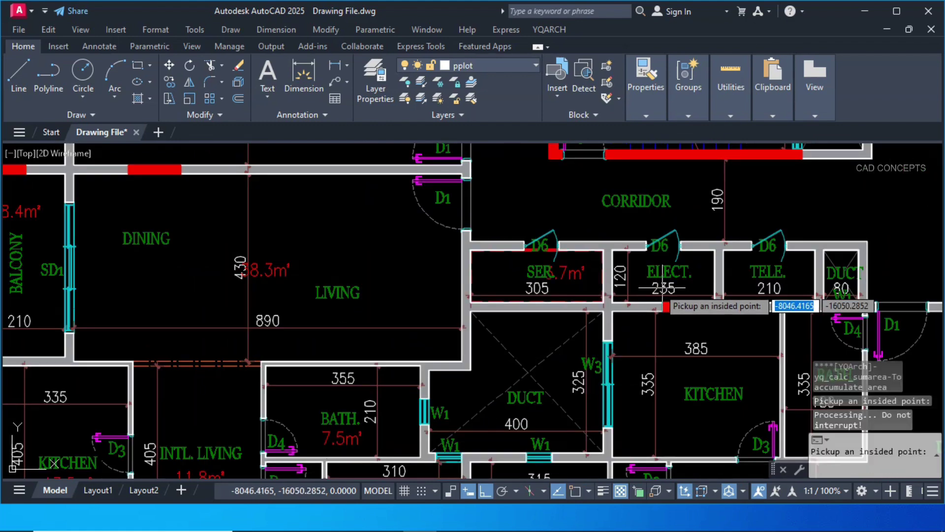
pyautogui.moveTo(696, 285); pyautogui.dragTo(555, 280, button='middle')
pyautogui.scroll(2, 556, 279)
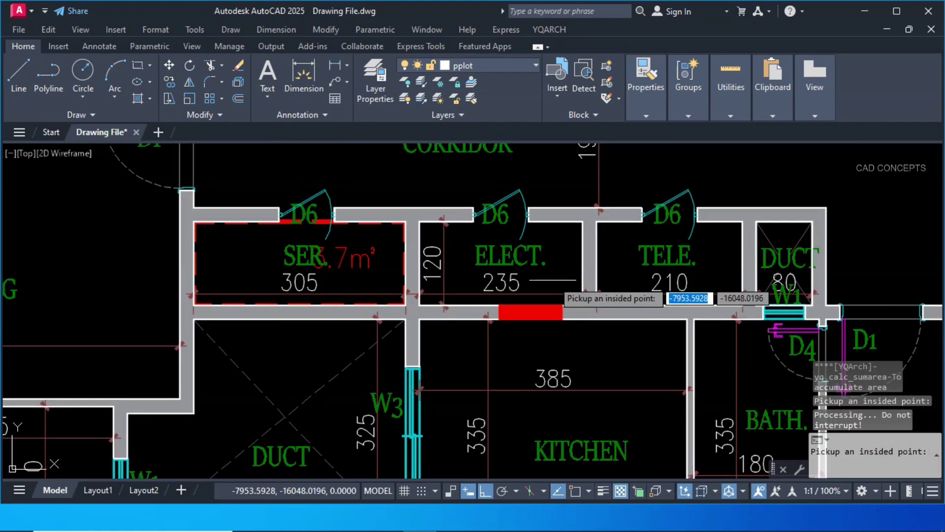
pyautogui.click(544, 282)
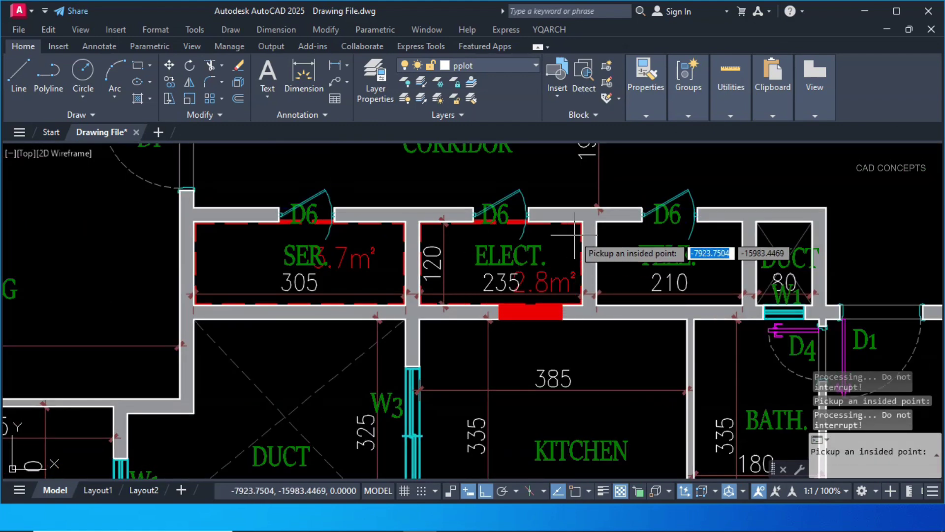
pyautogui.click(711, 283)
# Label the GAS, GAR. and second SER. rooms with their areas.
pyautogui.moveTo(710, 283); pyautogui.dragTo(525, 305, button='middle')
pyautogui.moveTo(935, 266); pyautogui.dragTo(487, 227, button='middle')
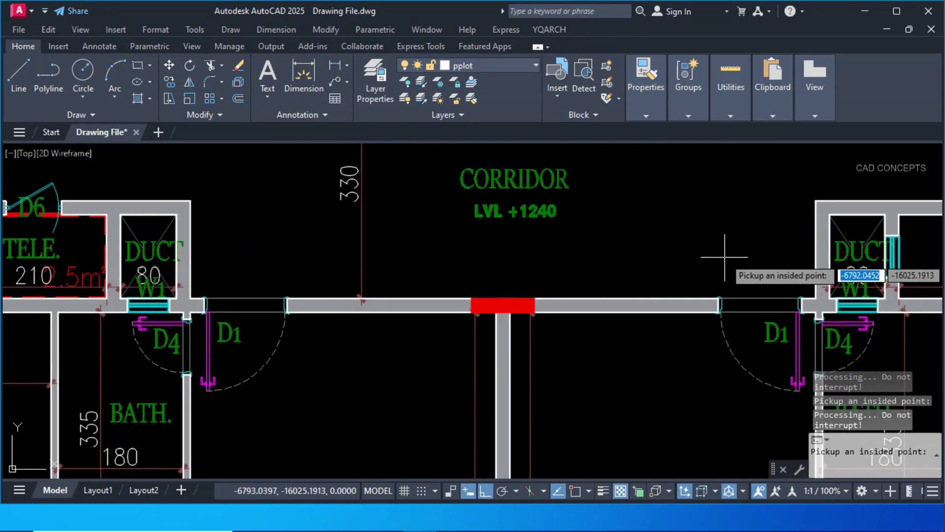
pyautogui.moveTo(724, 257); pyautogui.dragTo(252, 249, button='middle')
pyautogui.click(452, 260)
pyautogui.click(634, 266)
pyautogui.moveTo(764, 213); pyautogui.dragTo(502, 213, button='middle')
pyautogui.click(635, 254)
# Add the central corridor's 85.6m² area to the running sum.
pyautogui.scroll(-2, 722, 325)
pyautogui.scroll(2, 746, 342)
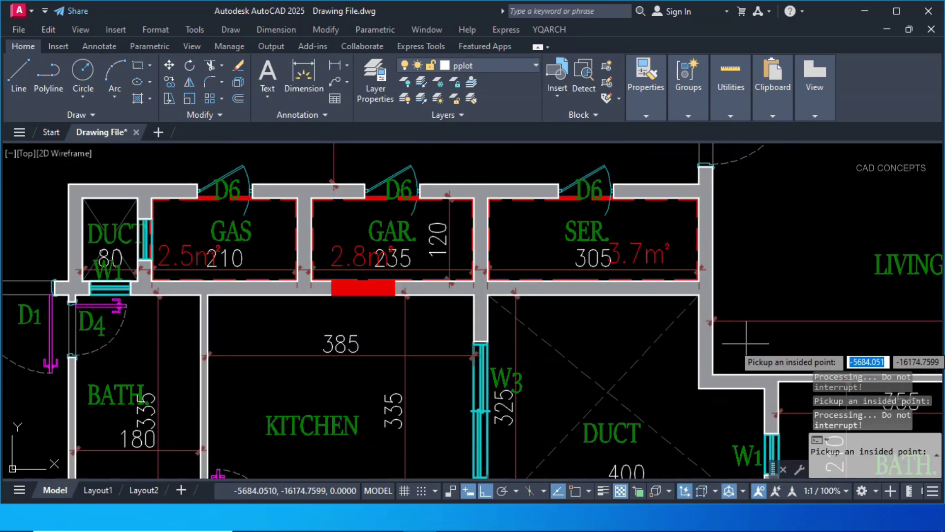
pyautogui.scroll(-2, 377, 228)
pyautogui.moveTo(376, 228); pyautogui.dragTo(756, 333, button='middle')
pyautogui.scroll(2, 756, 333)
pyautogui.scroll(-2, 756, 333)
pyautogui.scroll(2, 757, 332)
pyautogui.scroll(-2, 758, 333)
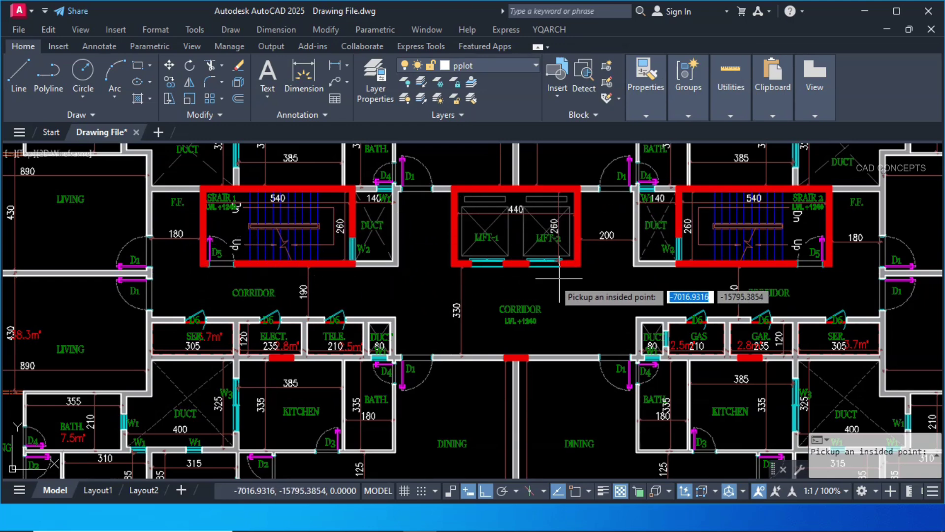
pyautogui.click(515, 337)
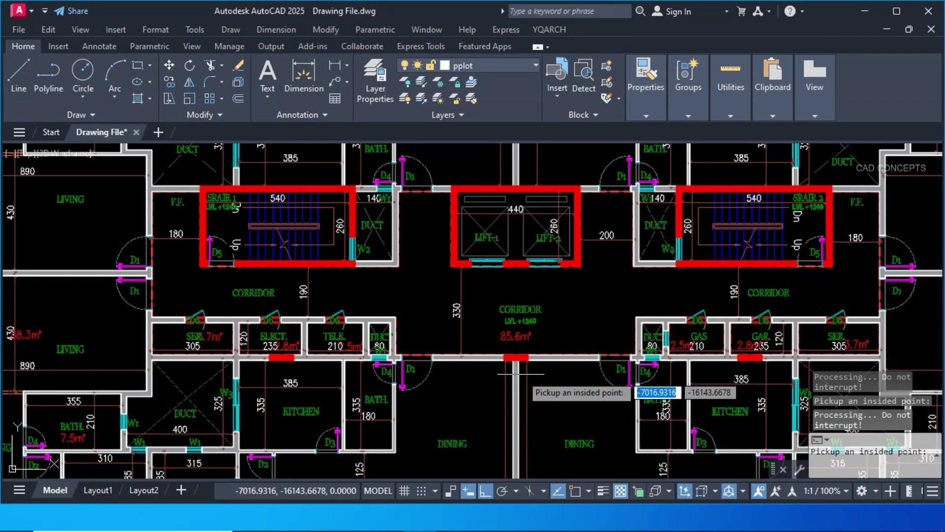
# Place the Total=103.6m² label beneath the Total=159.8m² label.
pyautogui.scroll(5, 504, 378)
pyautogui.scroll(-6, 504, 377)
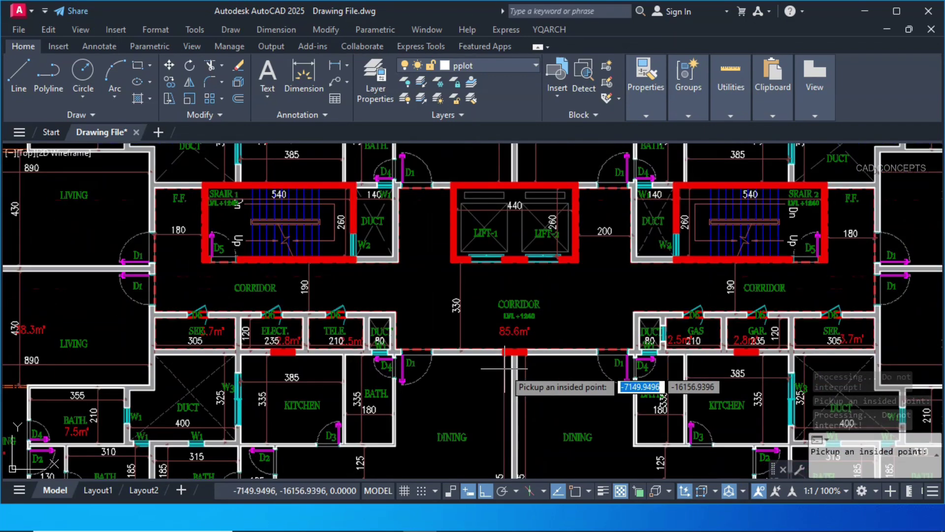
pyautogui.scroll(-1, 607, 312)
pyautogui.click(266, 345)
pyautogui.scroll(5, 38, 339)
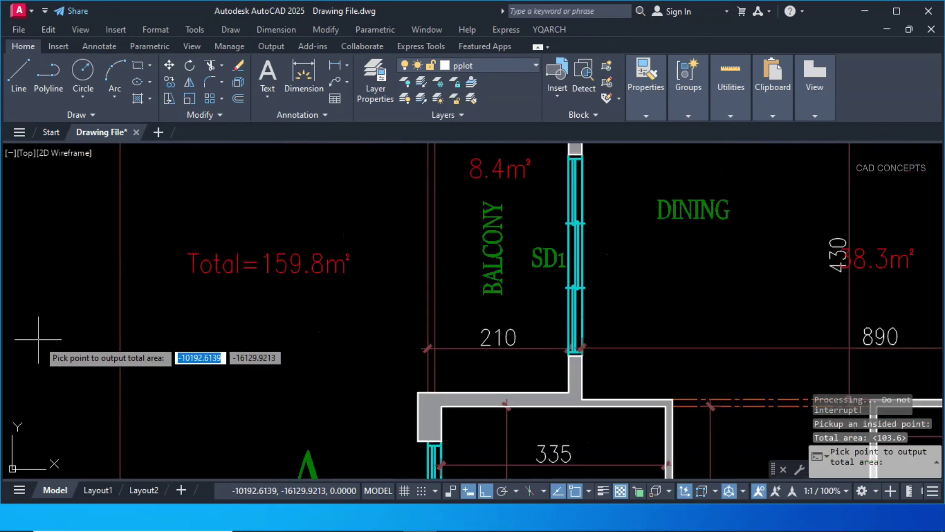
pyautogui.click(182, 316)
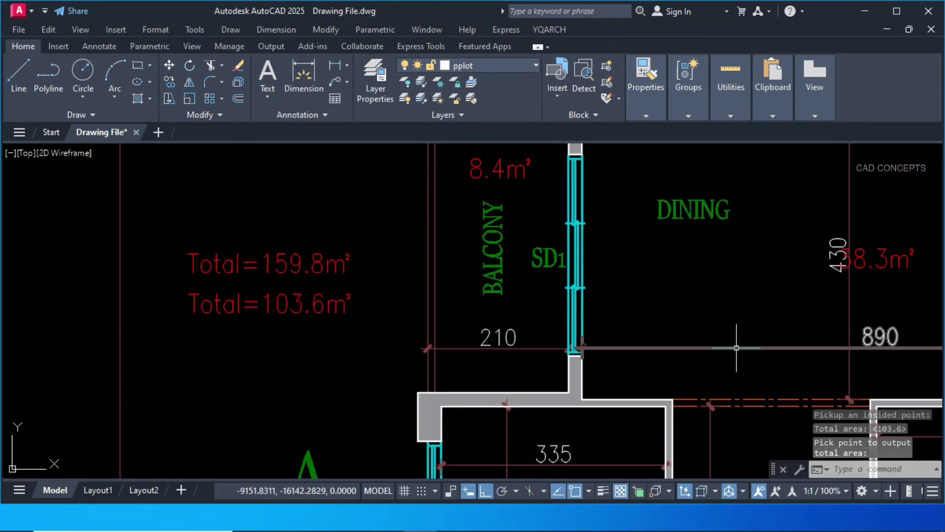
pyautogui.scroll(-2, 689, 335)
pyautogui.moveTo(689, 335); pyautogui.dragTo(368, 329, button='middle')
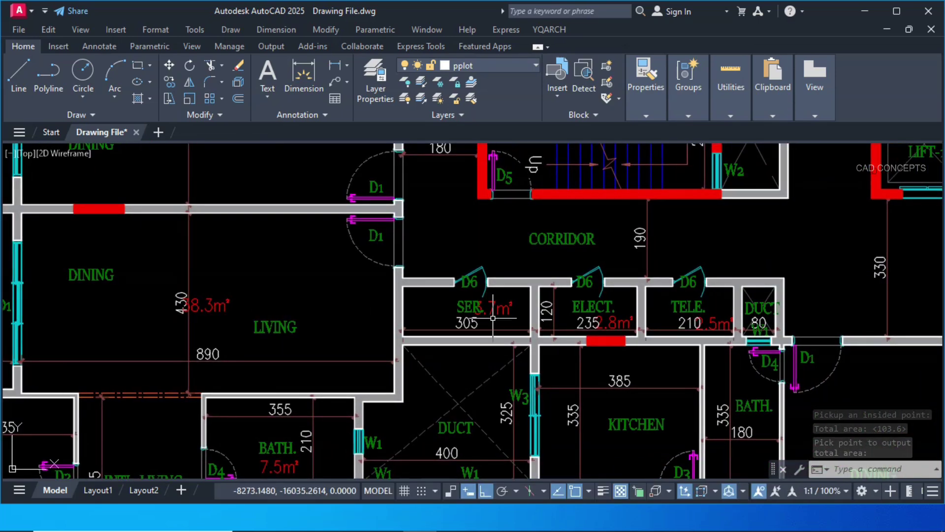
pyautogui.moveTo(738, 282); pyautogui.dragTo(231, 412, button='middle')
pyautogui.moveTo(738, 411); pyautogui.dragTo(572, 294, button='middle')
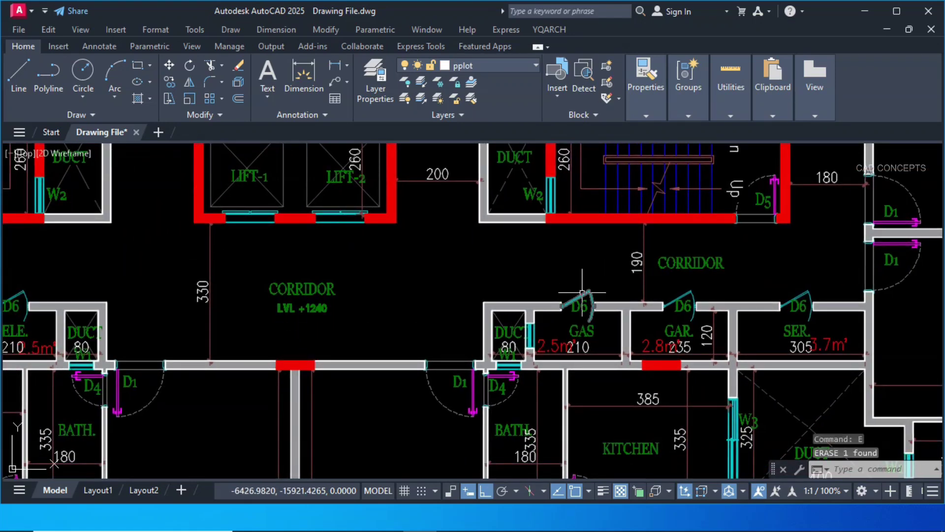
# Restart area summing by pick point and label the central corridor 85.6m².
pyautogui.moveTo(409, 275); pyautogui.dragTo(510, 287, button='middle')
pyautogui.press('Return')
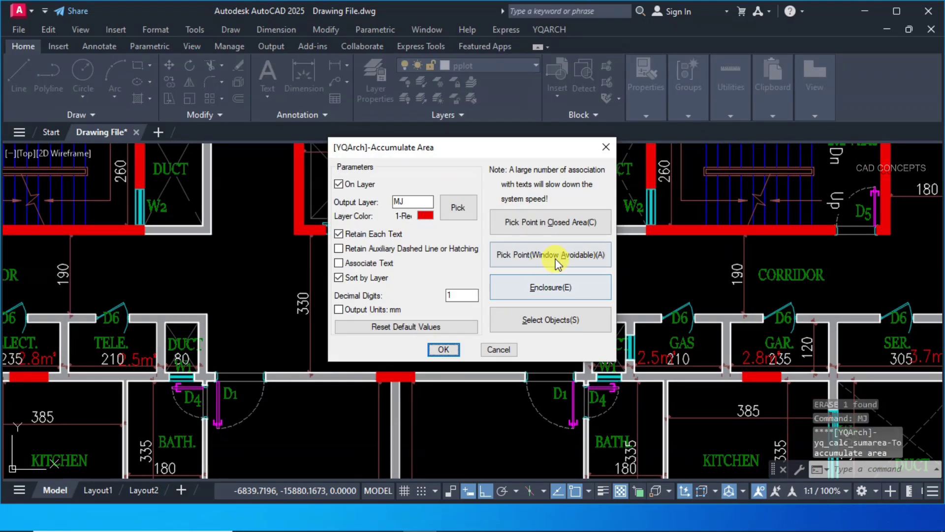
pyautogui.click(557, 261)
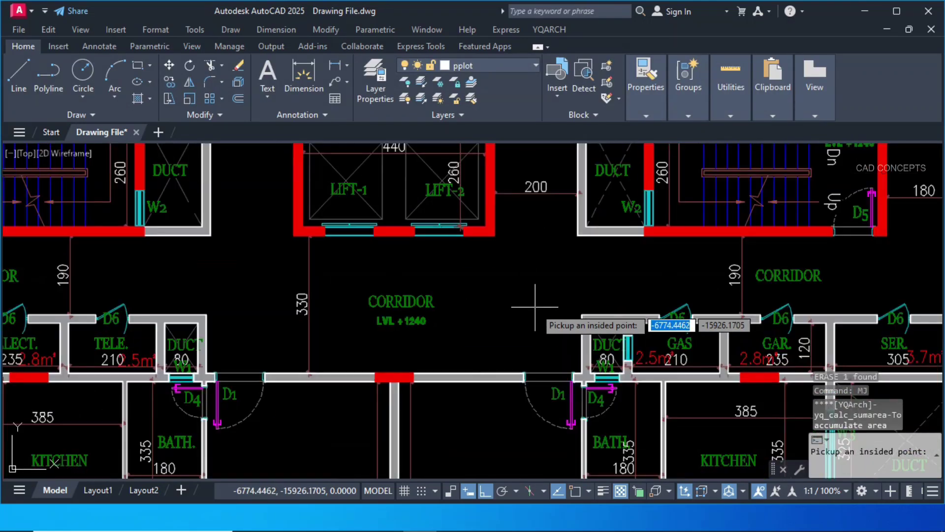
pyautogui.scroll(-2, 535, 307)
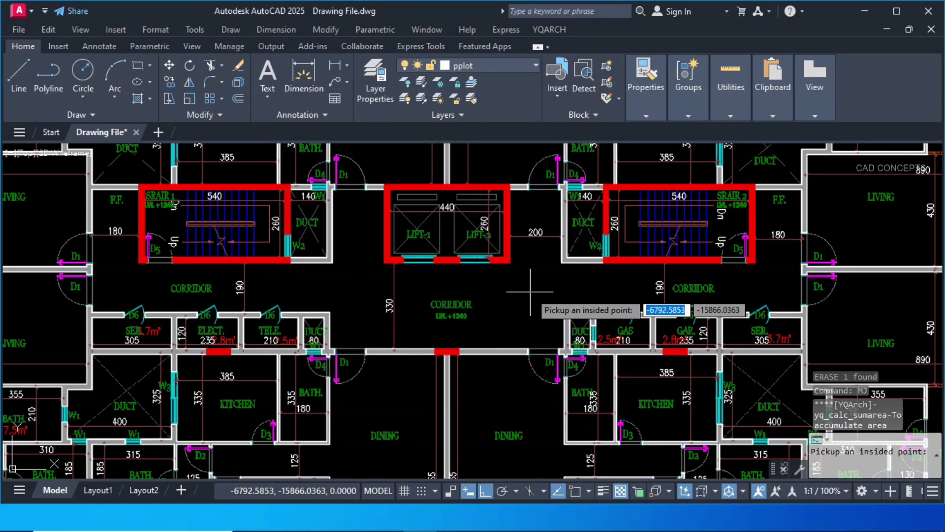
pyautogui.click(529, 291)
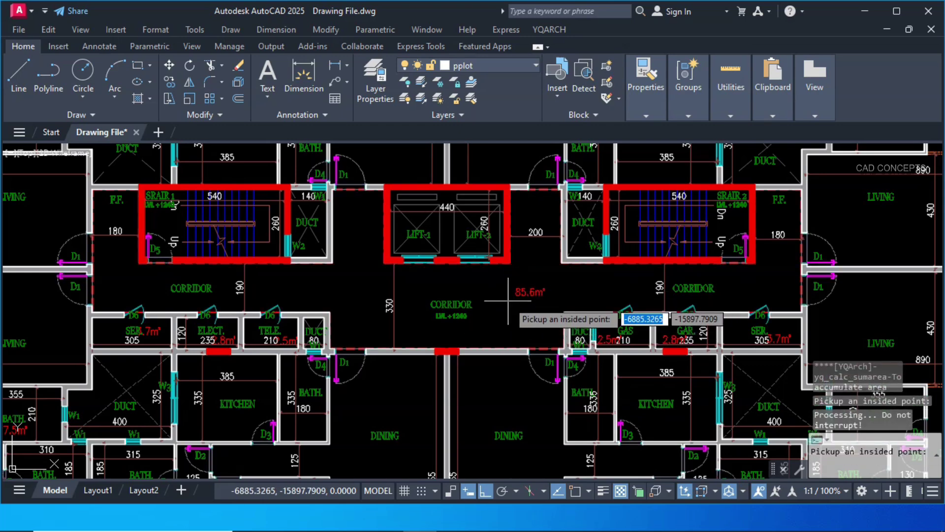
# Inspect the two D6 doors and T-wall, then cancel the area-summing run.
pyautogui.scroll(5, 624, 309)
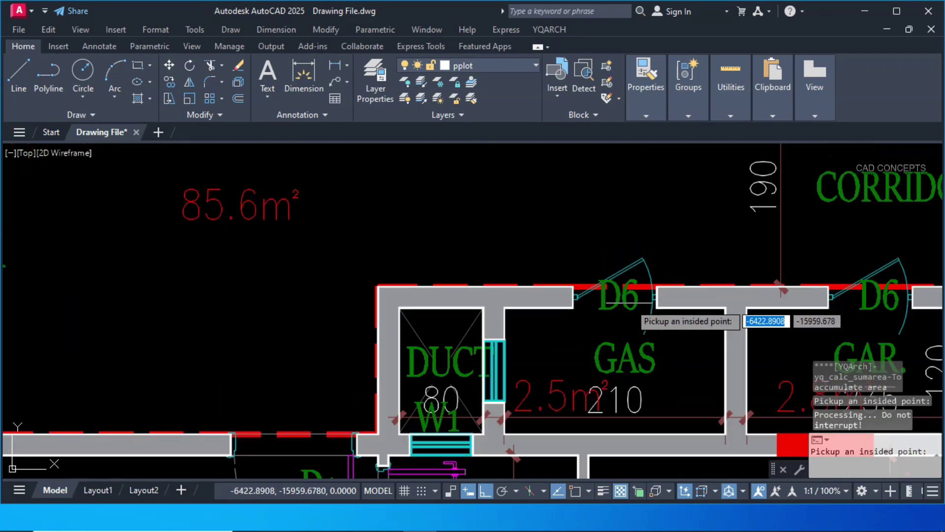
pyautogui.scroll(4, 630, 308)
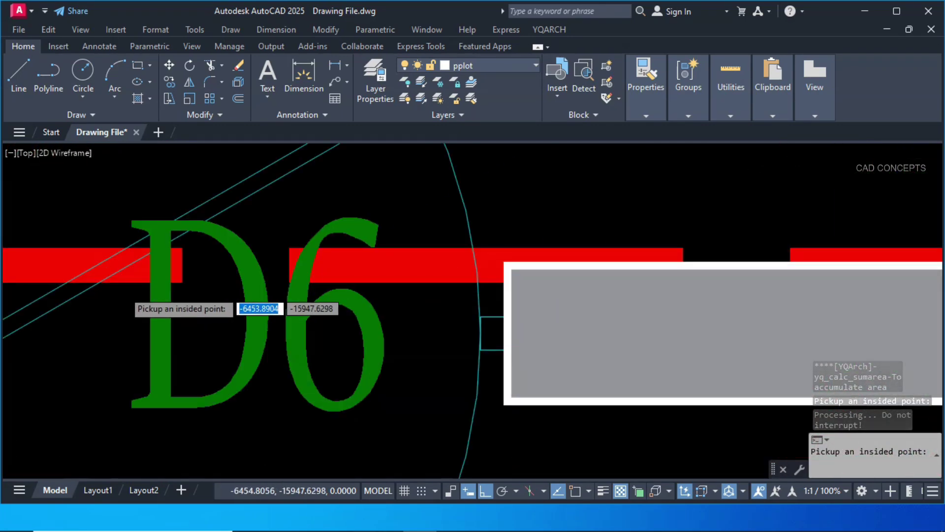
pyautogui.scroll(2, 127, 291)
pyautogui.scroll(-2, 84, 298)
pyautogui.moveTo(89, 298); pyautogui.dragTo(229, 290, button='middle')
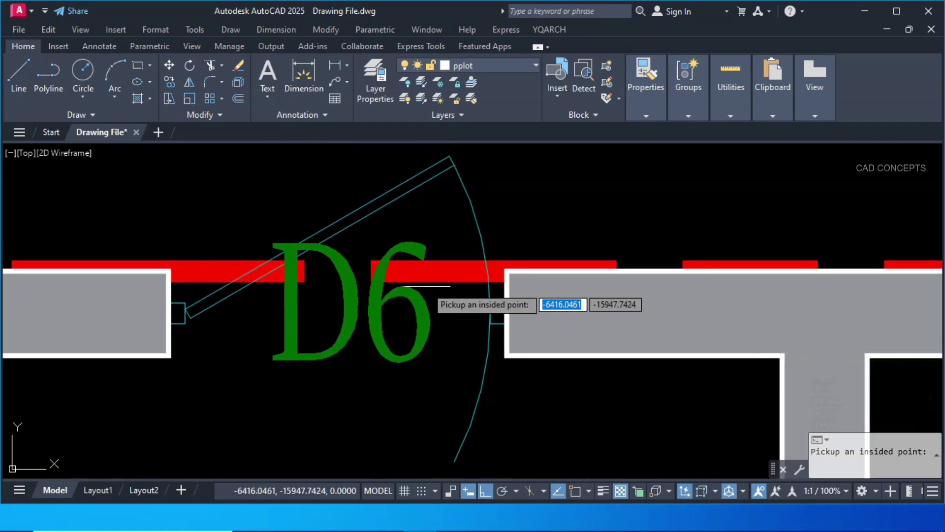
pyautogui.moveTo(433, 285); pyautogui.dragTo(846, 288, button='middle')
pyautogui.scroll(-2, 655, 345)
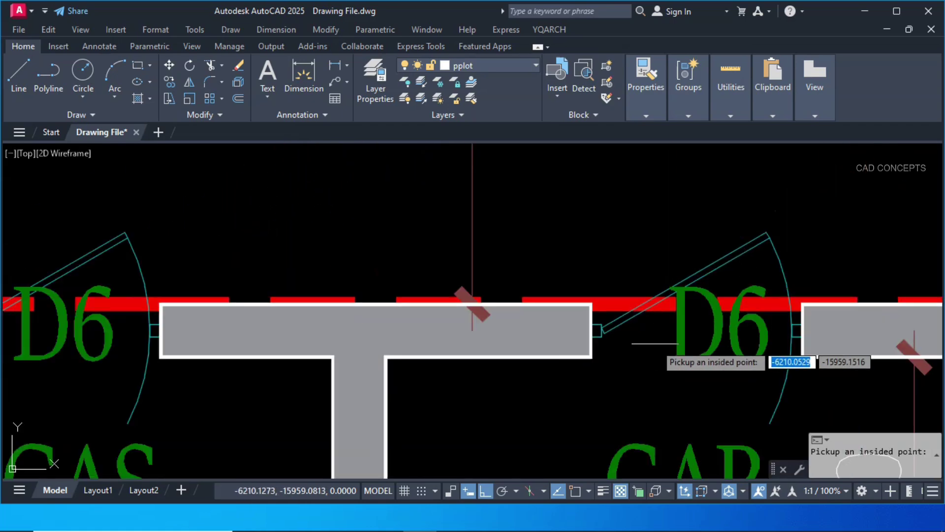
pyautogui.scroll(-3, 655, 345)
pyautogui.scroll(-5, 662, 349)
pyautogui.press('Escape')
pyautogui.scroll(1, 265, 433)
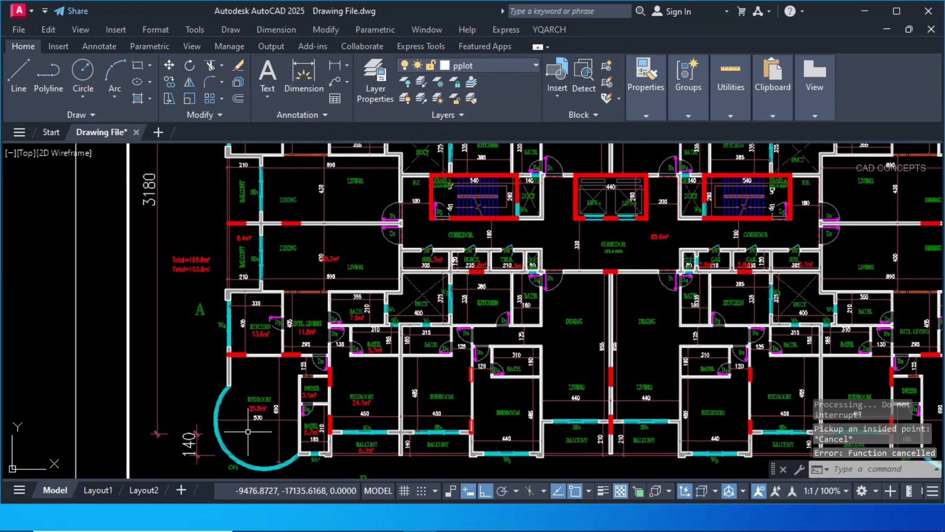
# Restart the area sum with dining/living 47.6m², balcony, bedrooms 23.7m² and 24.1m², balcony 5.7m².
pyautogui.scroll(2, 538, 444)
pyautogui.press('Return')
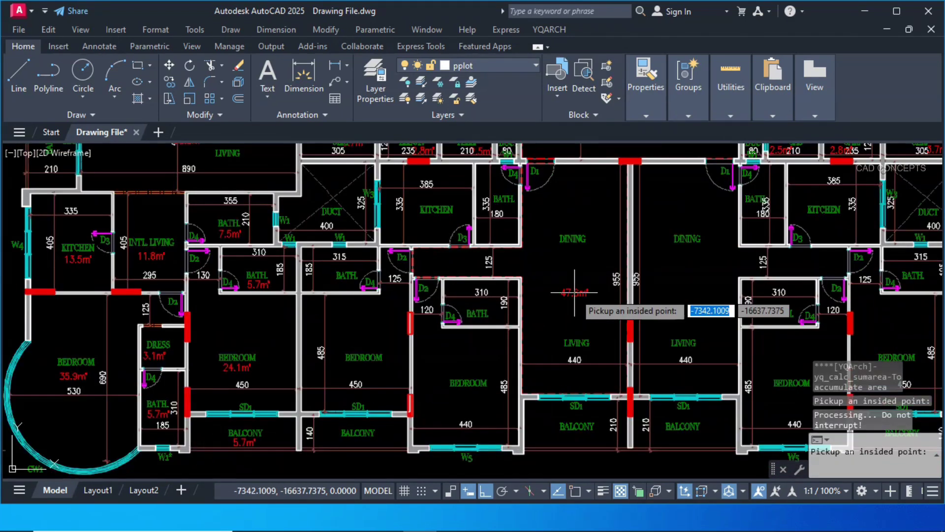
pyautogui.click(577, 295)
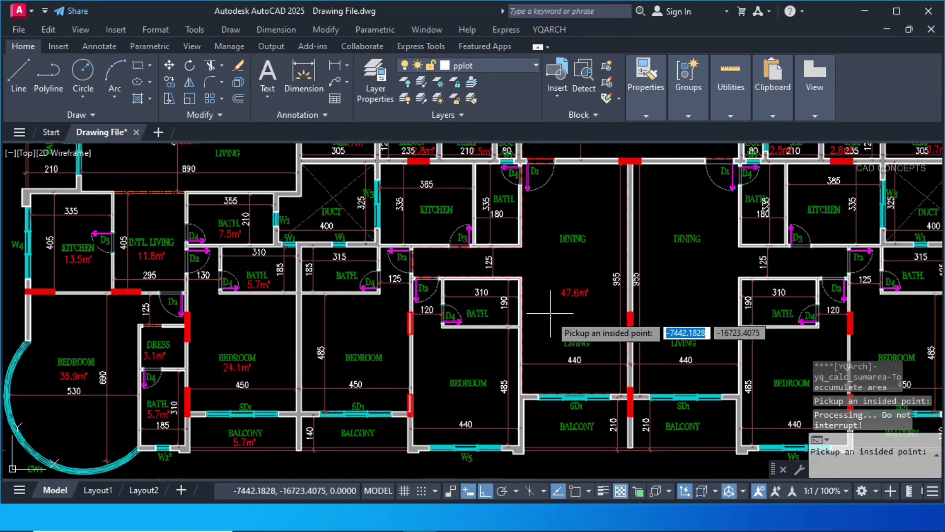
pyautogui.click(569, 433)
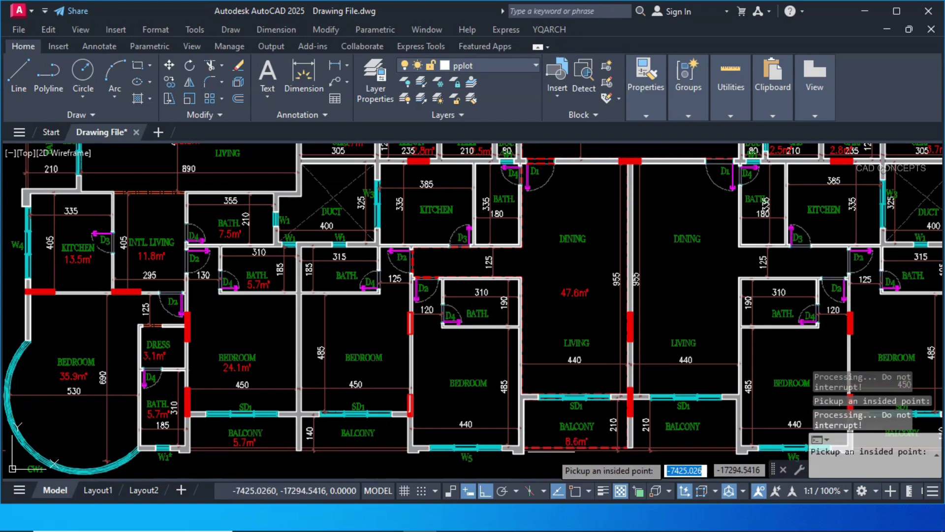
pyautogui.click(453, 392)
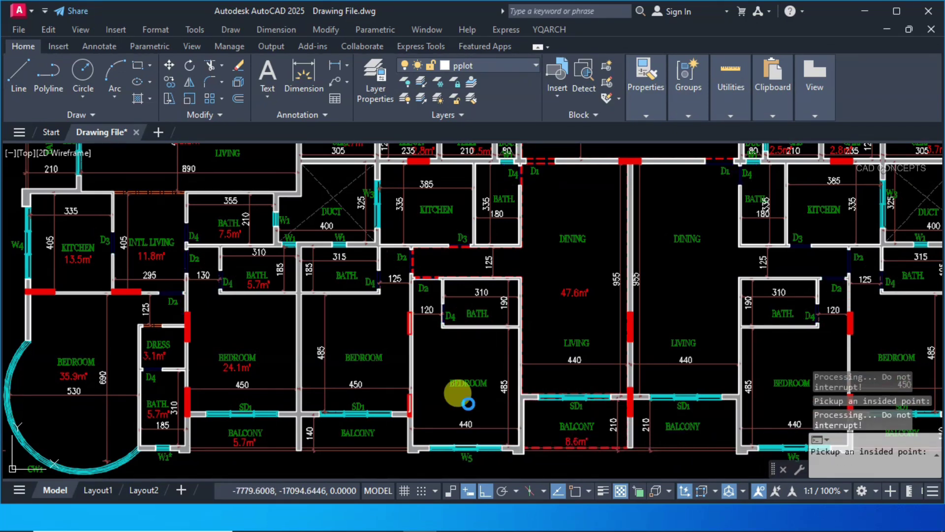
pyautogui.click(357, 374)
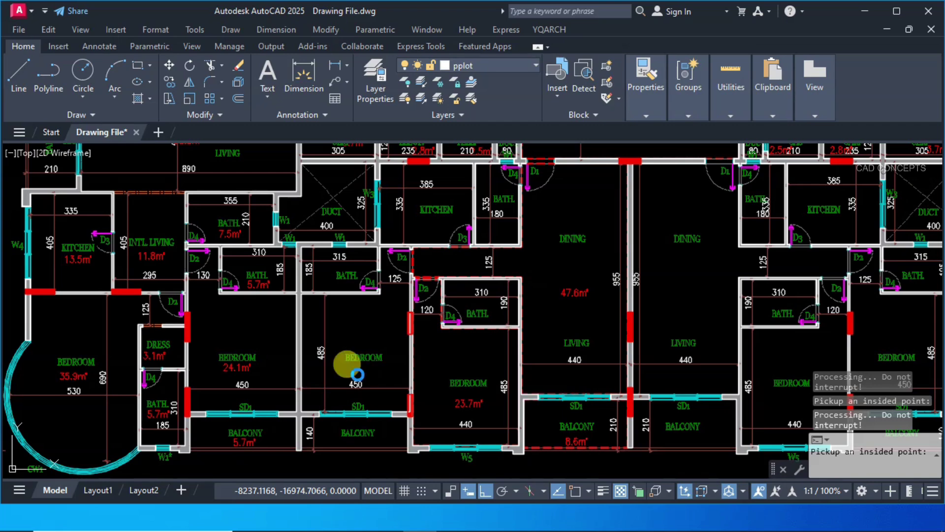
pyautogui.click(358, 441)
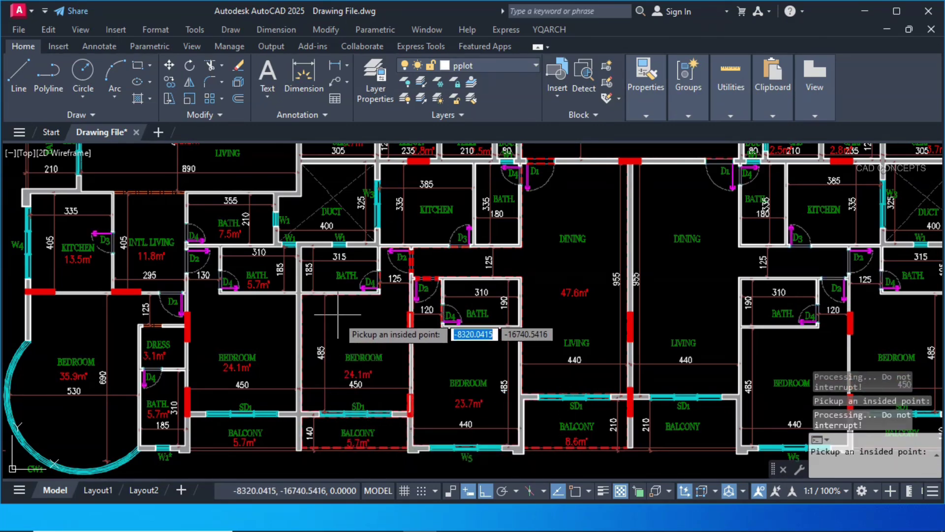
# Add bathrooms 5.8, 6.0, 5.9m² and kitchen 12.9m², then place Total=140.5m² below the plan.
pyautogui.click(344, 286)
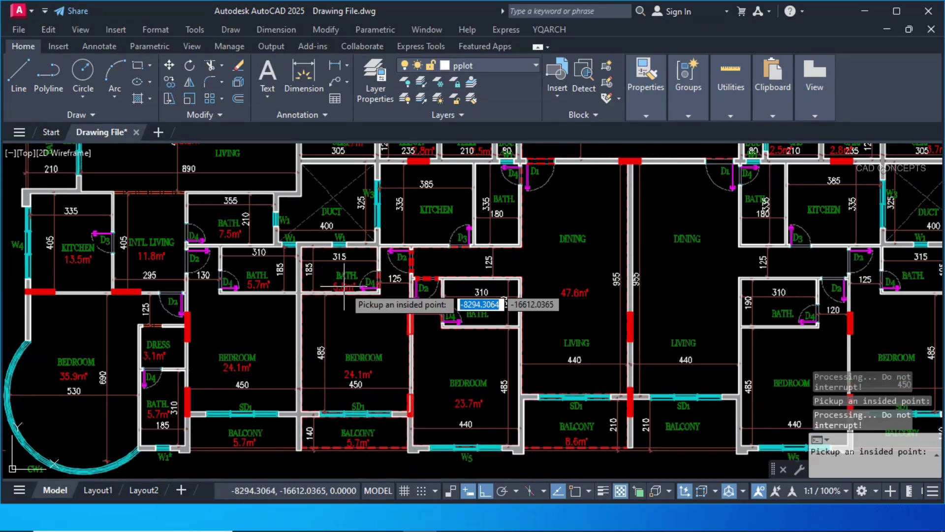
pyautogui.click(433, 223)
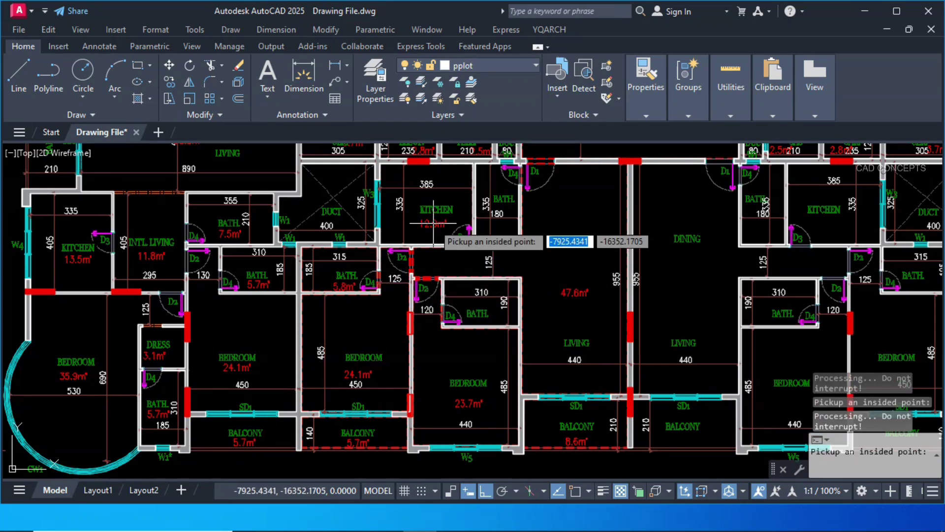
pyautogui.click(502, 227)
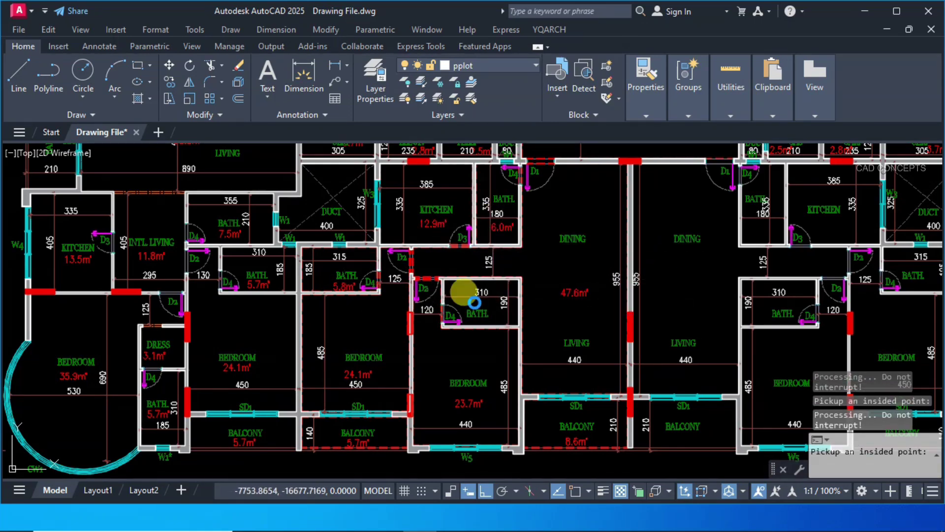
pyautogui.click(475, 293)
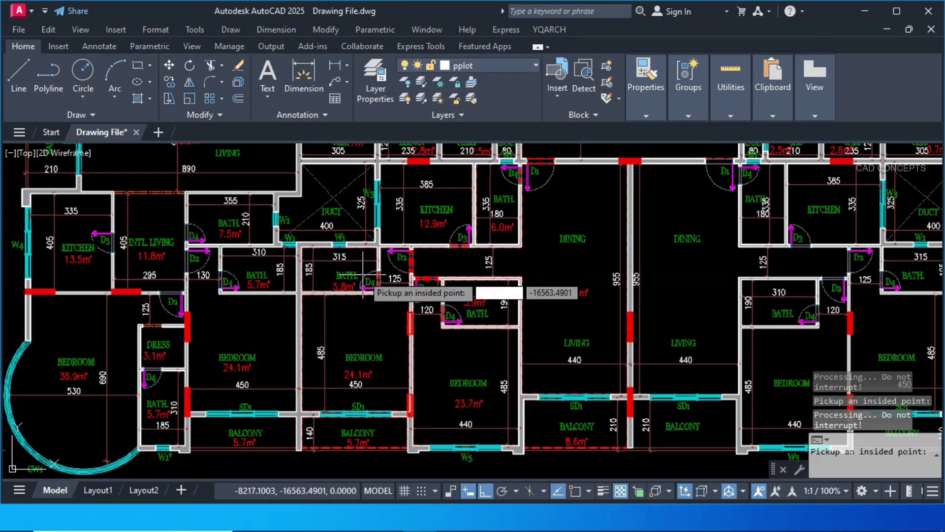
pyautogui.scroll(-3, 465, 415)
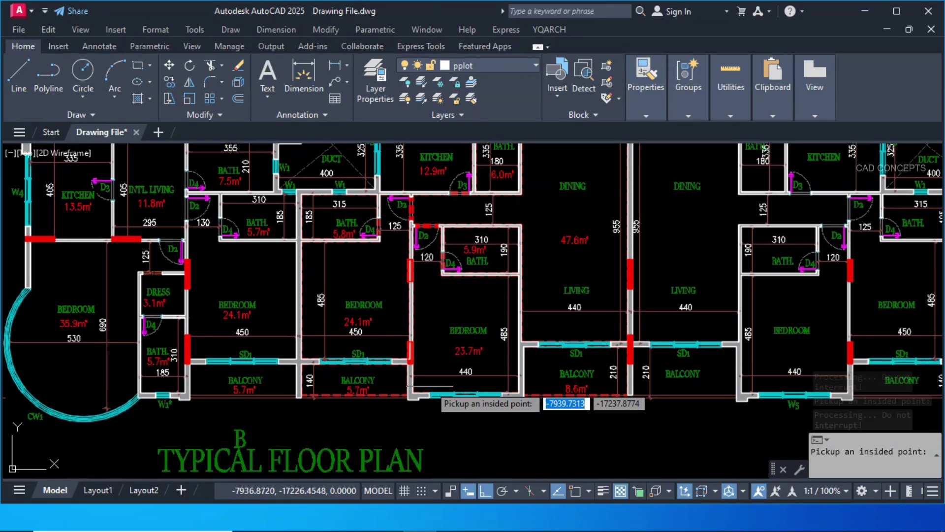
pyautogui.press('Return')
pyautogui.click(488, 442)
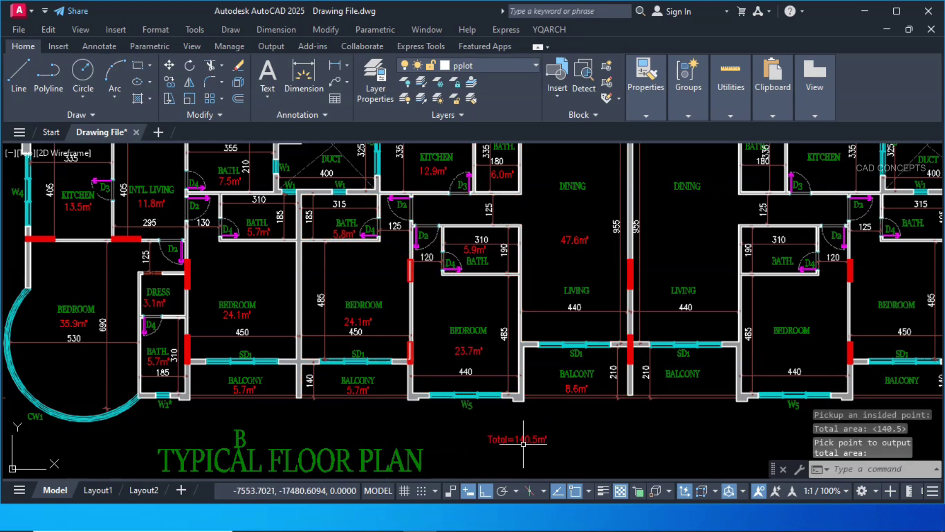
pyautogui.moveTo(538, 315); pyautogui.dragTo(598, 344, button='middle')
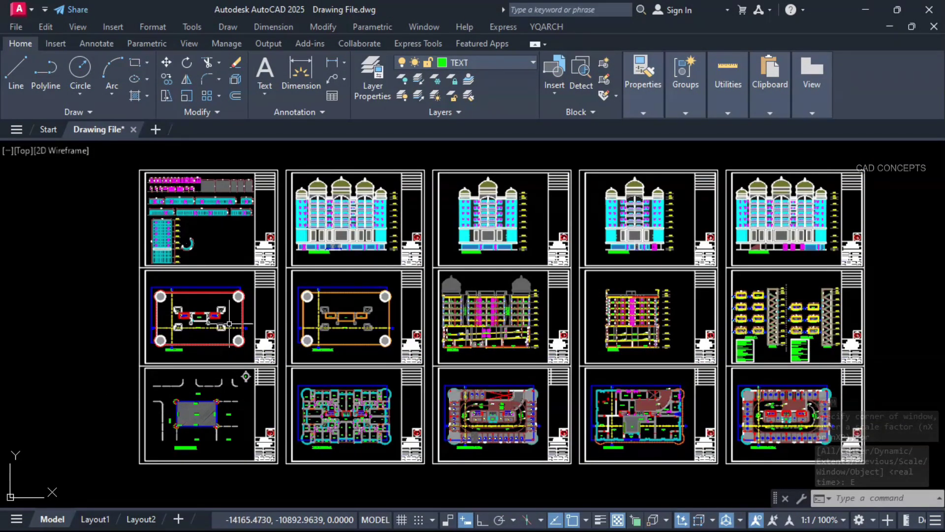
# Regenerate the drawing, then zoom and pan onto the whole Typical Floor Plan sheet.
pyautogui.scroll(2, 312, 446)
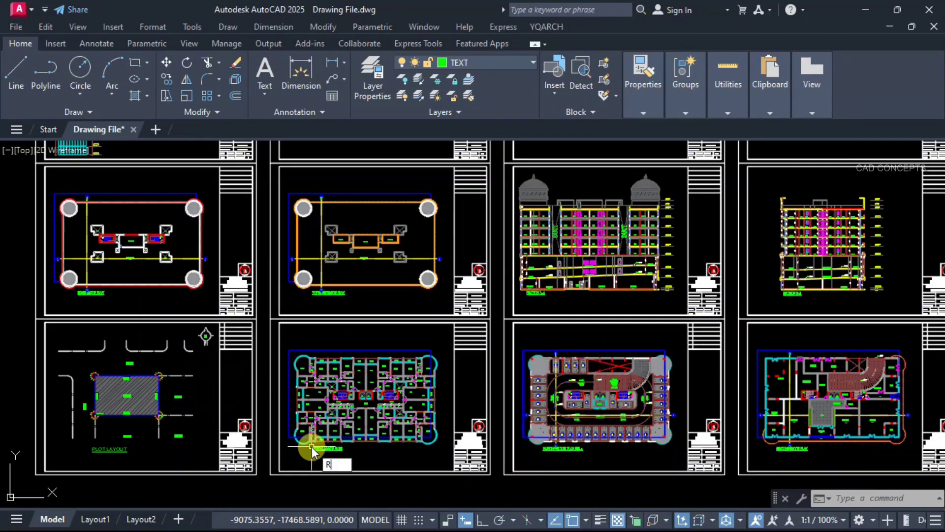
pyautogui.write('re')
pyautogui.press('Return')
pyautogui.scroll(2, 311, 446)
pyautogui.scroll(4, 312, 446)
pyautogui.scroll(-3, 433, 425)
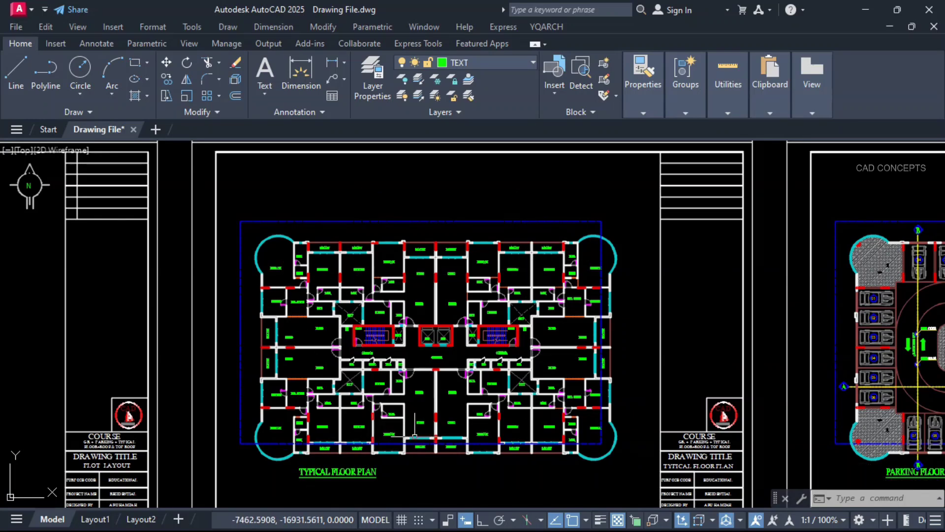
pyautogui.scroll(2, 426, 389)
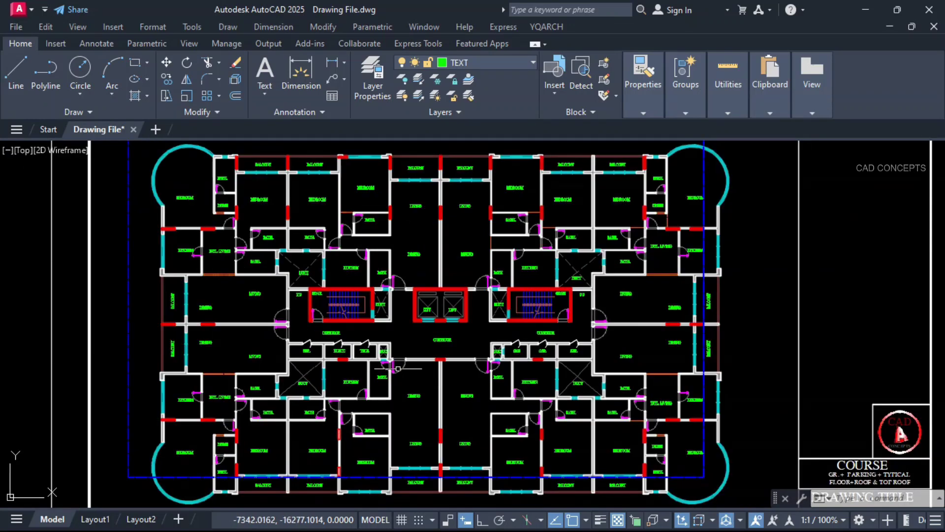
pyautogui.scroll(3, 401, 212)
pyautogui.moveTo(654, 251); pyautogui.dragTo(384, 251, button='middle')
pyautogui.moveTo(728, 315); pyautogui.dragTo(711, 314, button='middle')
pyautogui.scroll(-2, 512, 310)
pyautogui.scroll(-3, 513, 312)
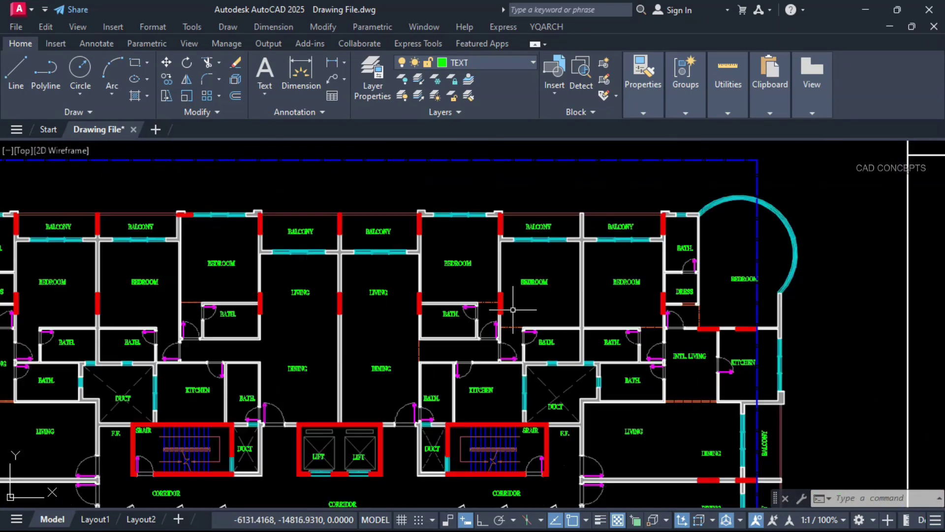
# Count the floor plan's room labels with TTQ and place the count table beside the plan.
pyautogui.write('TTQ')
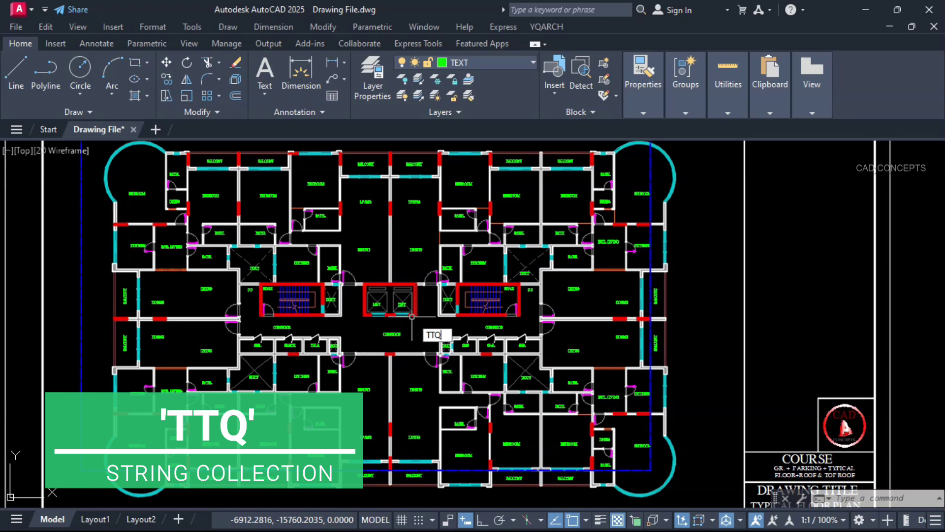
pyautogui.press('Return')
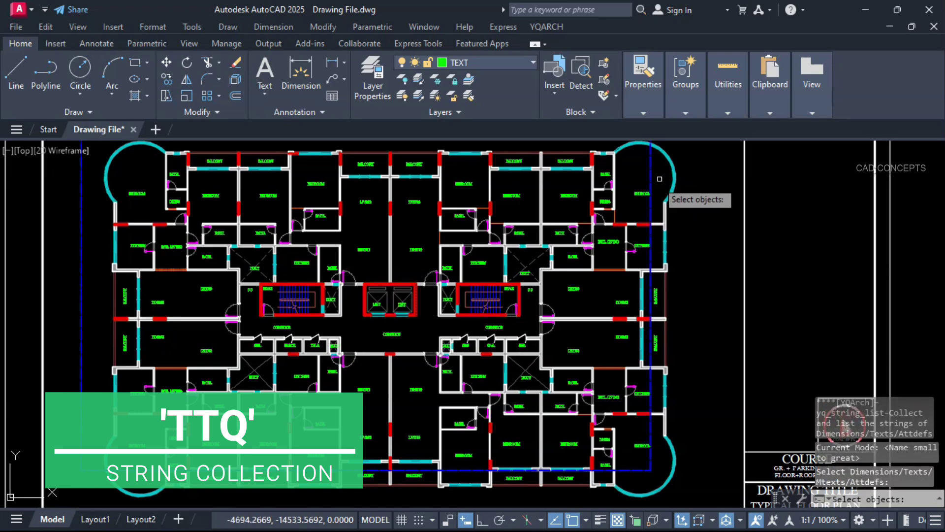
pyautogui.click(689, 148)
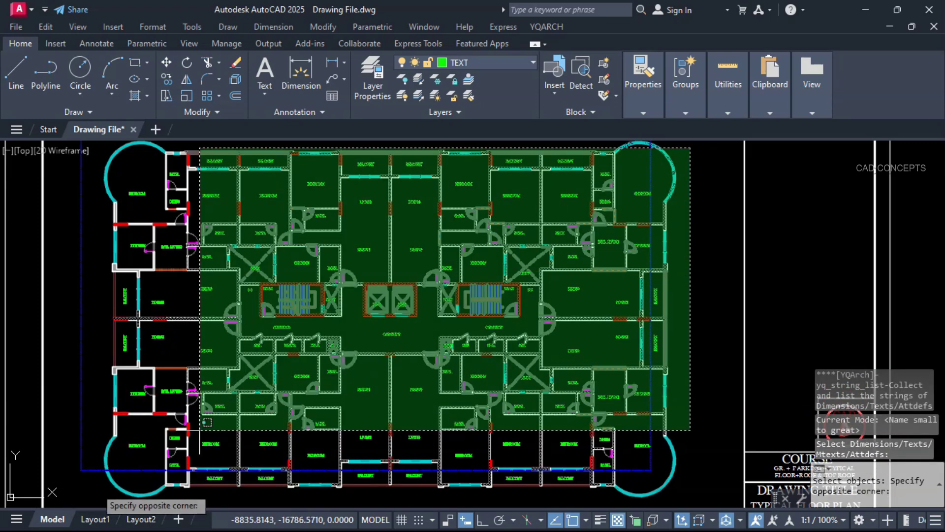
pyautogui.click(94, 487)
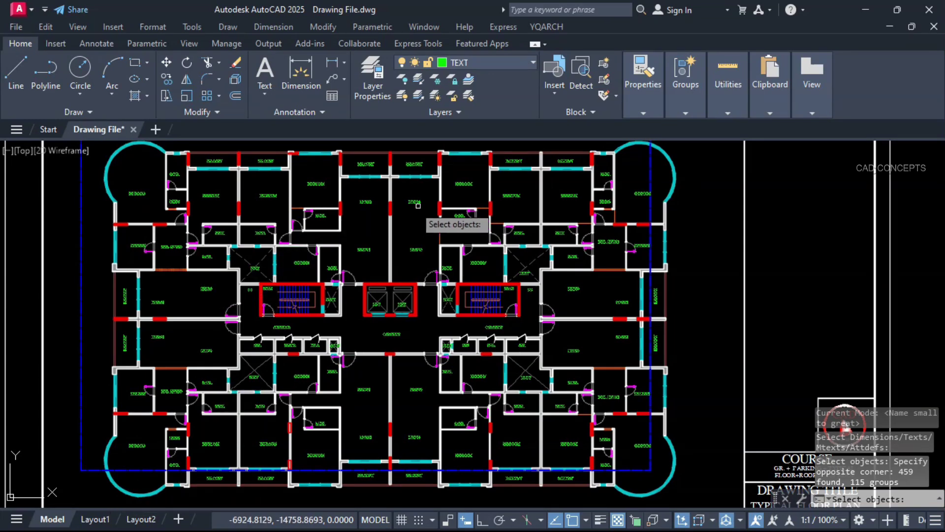
pyautogui.press('Return')
pyautogui.click(760, 172)
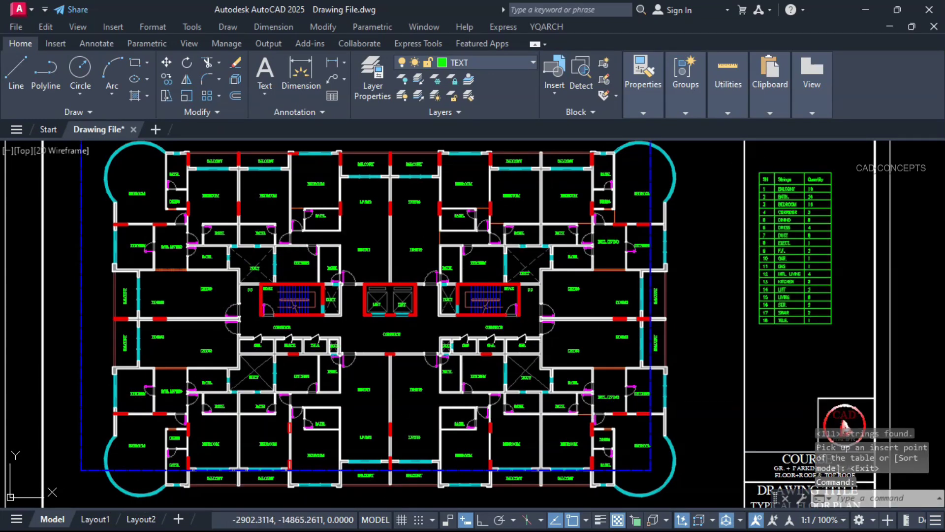
# Zoom in close on the new quantity table to read the counts.
pyautogui.scroll(3, 876, 223)
pyautogui.moveTo(875, 223); pyautogui.dragTo(613, 279, button='middle')
pyautogui.press('Escape')
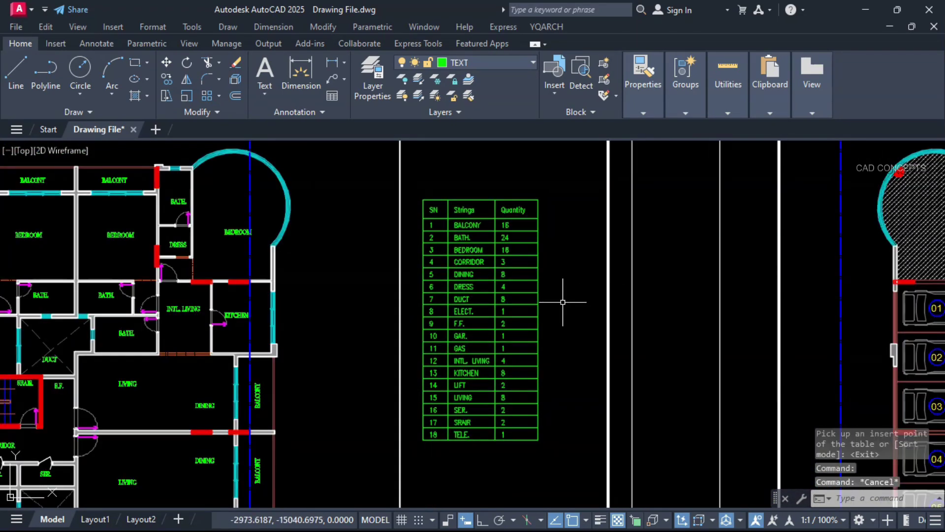
pyautogui.write('z')
pyautogui.press('Return')
pyautogui.write('w')
pyautogui.press('Return')
pyautogui.click(412, 448)
pyautogui.click(550, 187)
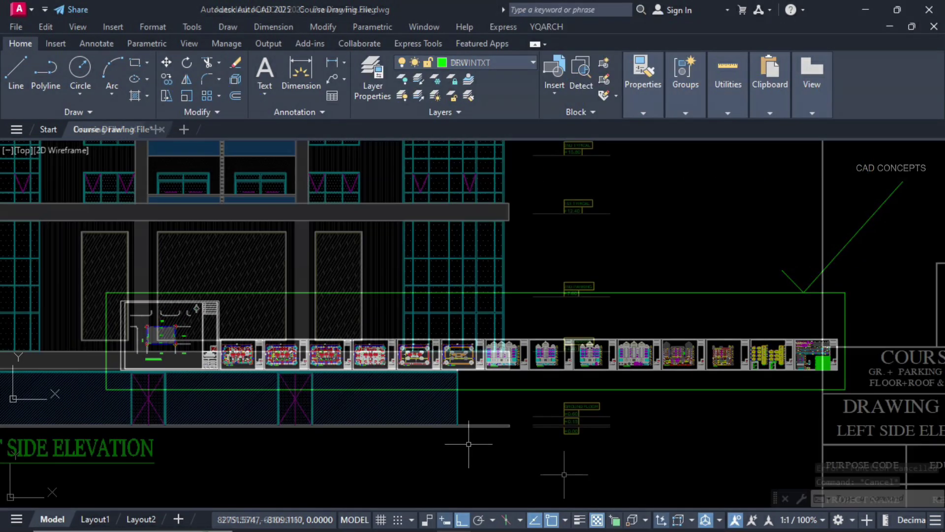
# Pan up the elevation past the typical levels to the roof, then zoom out to the full Left Side Elevation.
pyautogui.moveTo(532, 256); pyautogui.dragTo(535, 353, button='middle')
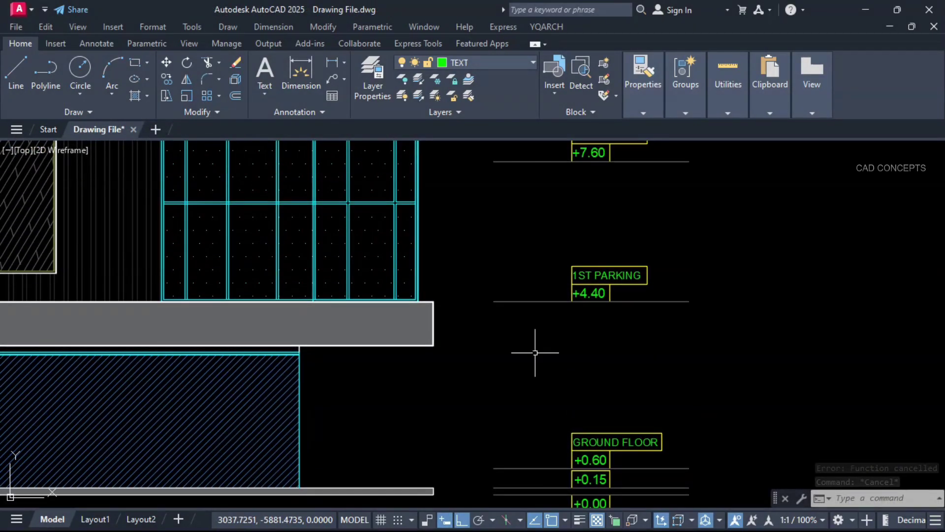
pyautogui.moveTo(533, 217); pyautogui.dragTo(534, 367, button='middle')
pyautogui.moveTo(514, 192)
pyautogui.mouseDown(button='middle')
pyautogui.moveTo(512, 247)
pyautogui.moveTo(542, 436)
pyautogui.mouseUp(button='middle')
pyautogui.moveTo(537, 268); pyautogui.dragTo(544, 436, button='middle')
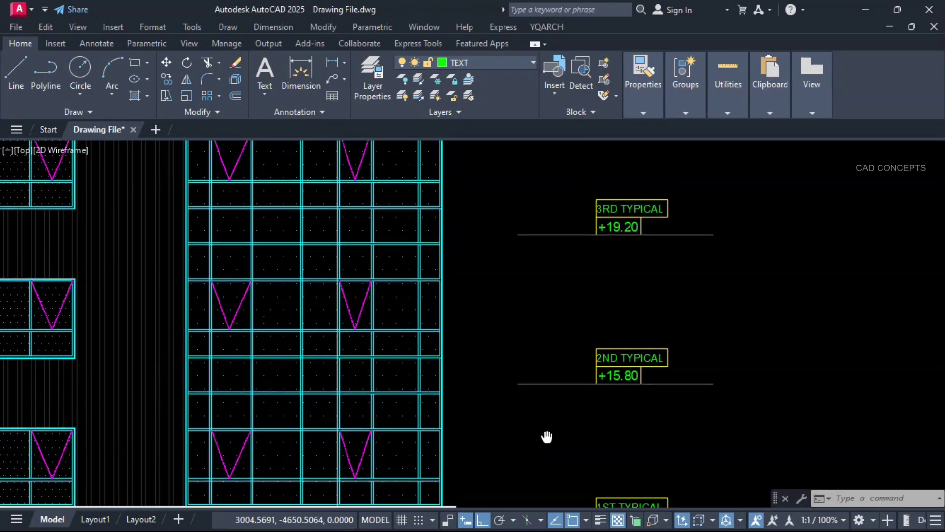
pyautogui.moveTo(563, 161)
pyautogui.mouseDown(button='middle')
pyautogui.moveTo(569, 405)
pyautogui.moveTo(554, 382)
pyautogui.mouseUp(button='middle')
pyautogui.moveTo(549, 229); pyautogui.dragTo(548, 289, button='middle')
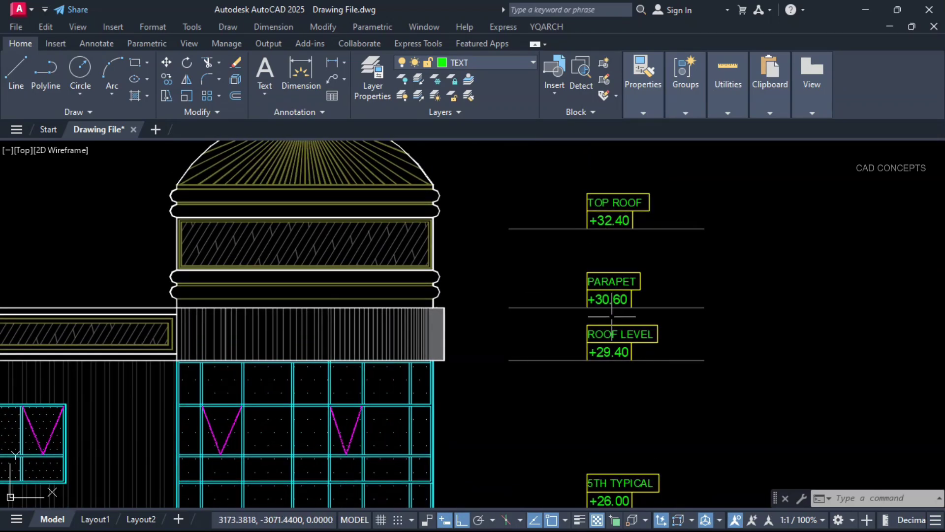
pyautogui.scroll(-6, 541, 206)
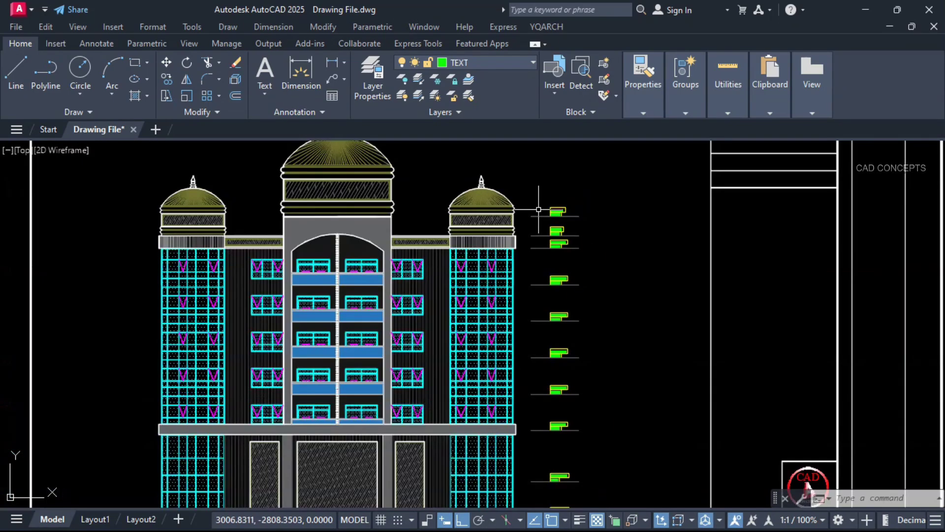
pyautogui.scroll(-4, 552, 307)
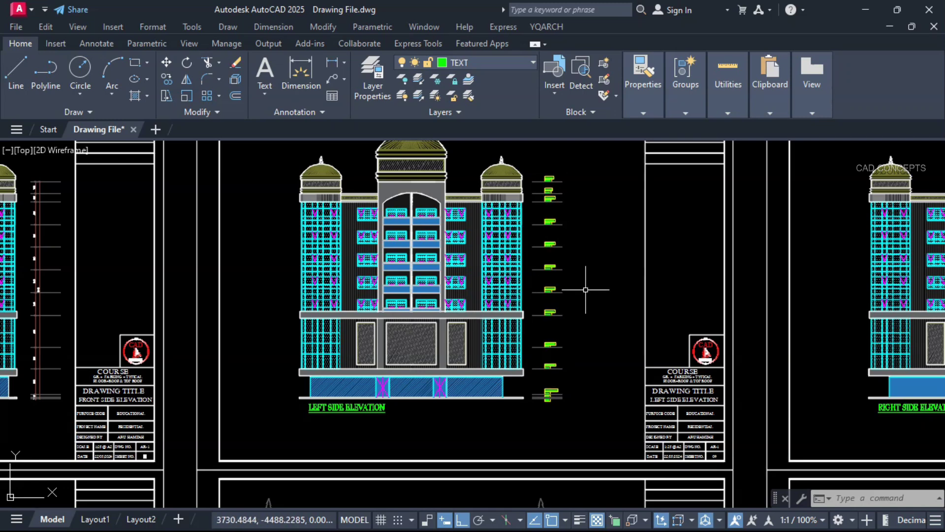
# Dimension all level lines in one DDXX pass from top roof to ground (380, 320, 480, 340, 120, 180).
pyautogui.write('XX')
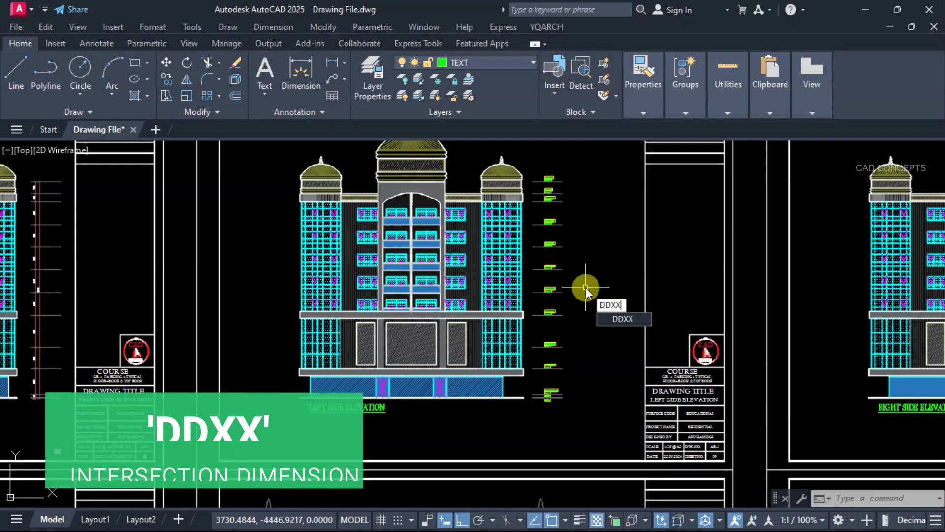
pyautogui.press('Return')
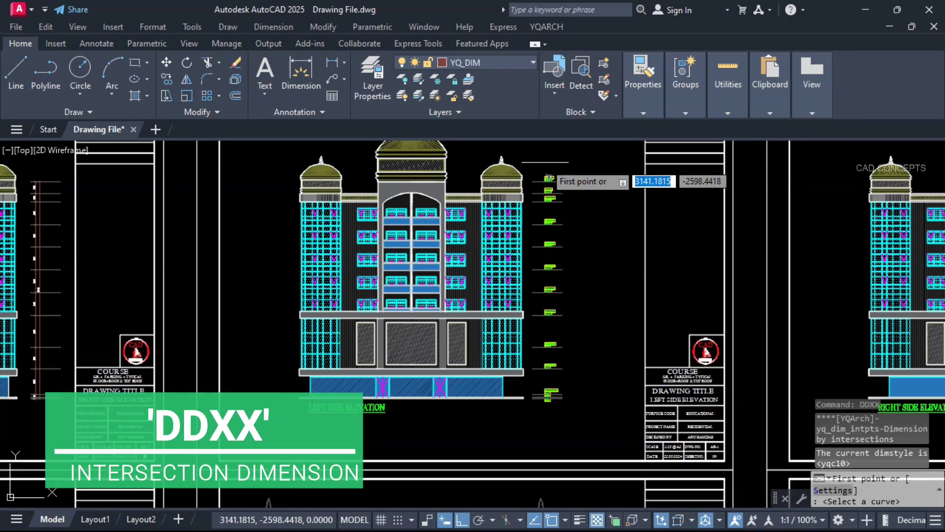
pyautogui.click(537, 154)
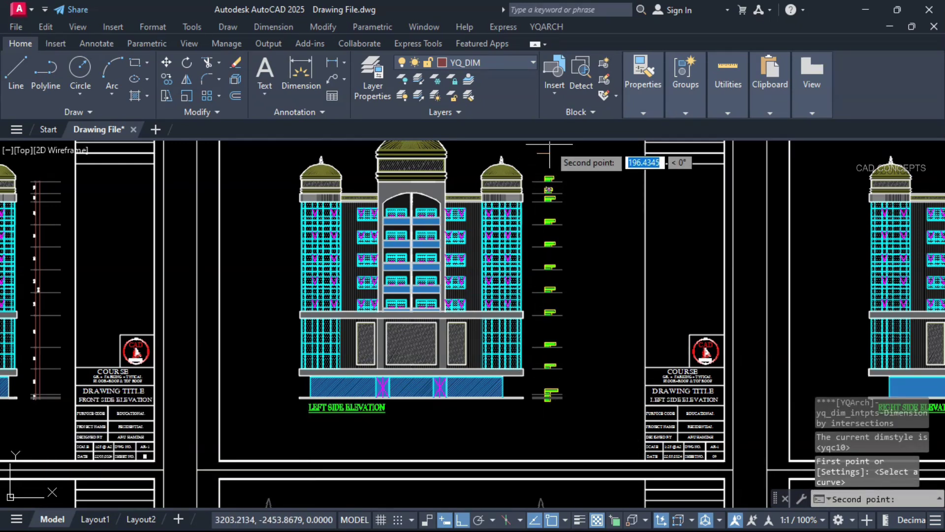
pyautogui.click(543, 429)
pyautogui.scroll(4, 532, 383)
pyautogui.scroll(-5, 530, 358)
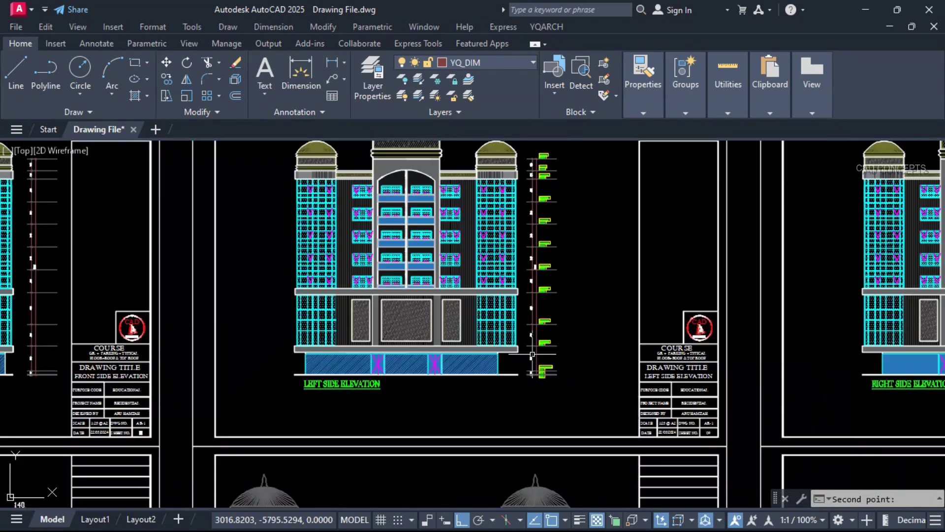
pyautogui.scroll(5, 526, 257)
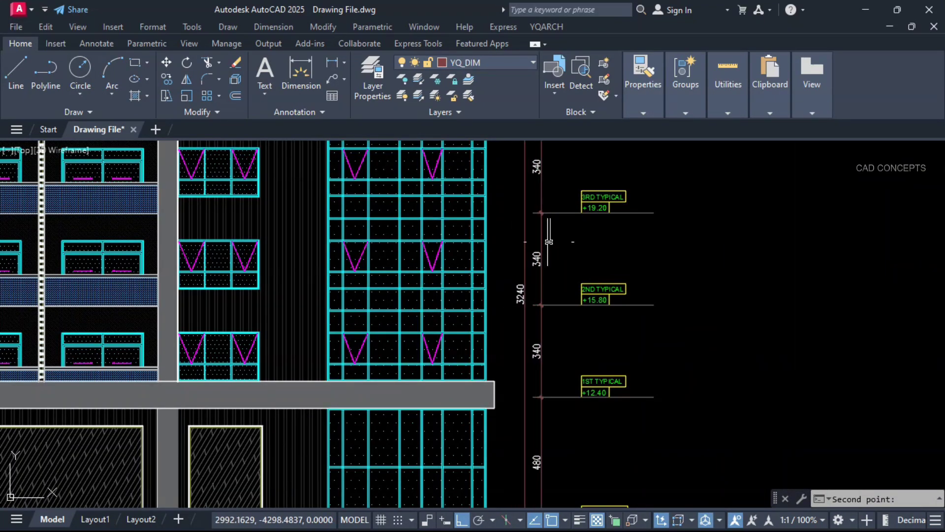
pyautogui.scroll(-1, 545, 243)
pyautogui.moveTo(560, 224)
pyautogui.mouseDown(button='middle')
pyautogui.moveTo(561, 359)
pyautogui.moveTo(567, 308)
pyautogui.mouseUp(button='middle')
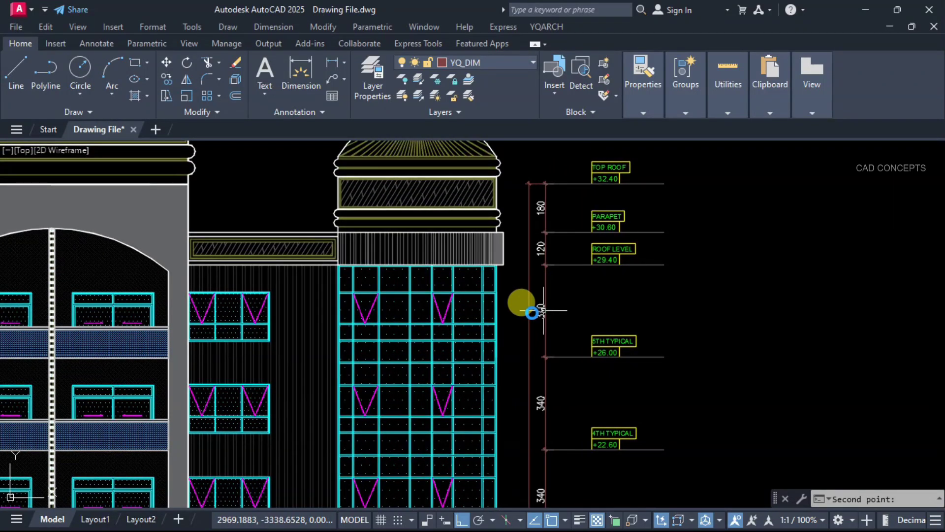
pyautogui.click(523, 315)
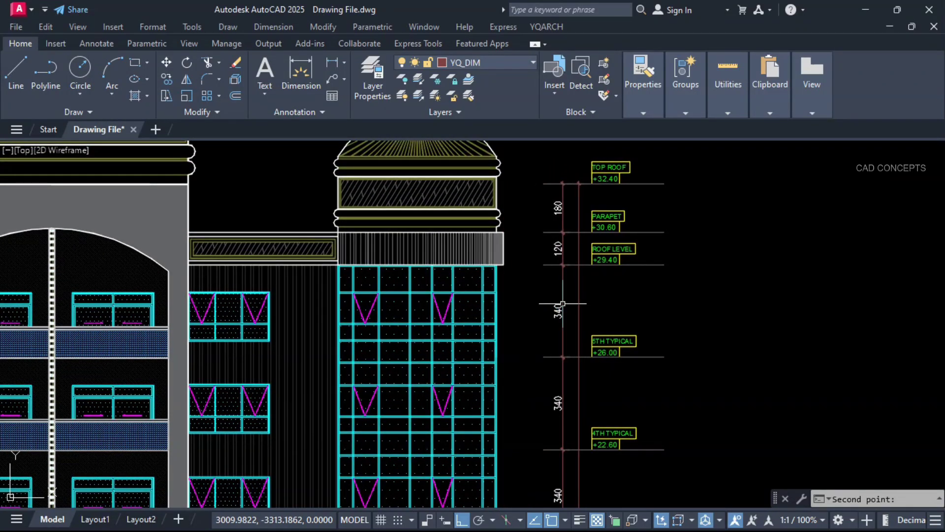
pyautogui.click(563, 304)
pyautogui.press('Escape')
pyautogui.moveTo(554, 401); pyautogui.dragTo(537, 51, button='middle')
pyautogui.moveTo(559, 357); pyautogui.dragTo(556, 173, button='middle')
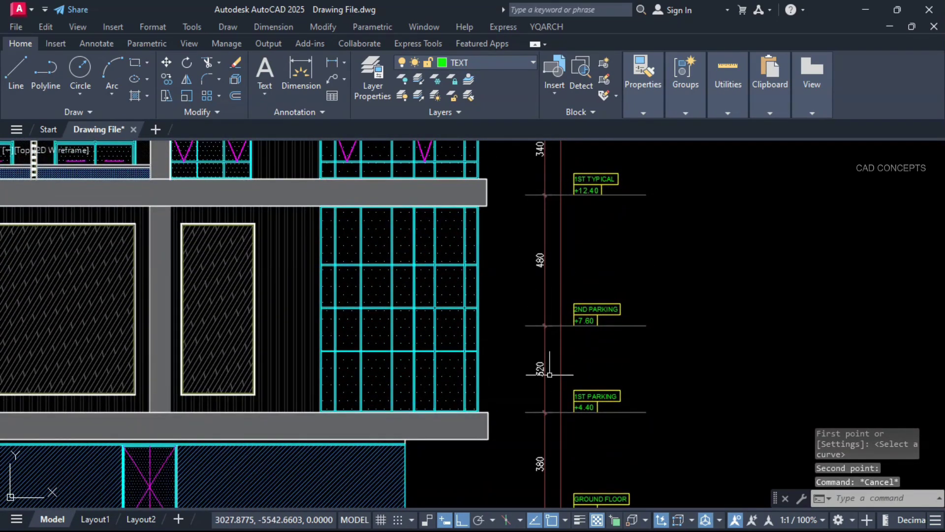
pyautogui.scroll(6, 545, 317)
pyautogui.moveTo(546, 317); pyautogui.dragTo(555, 436, button='middle')
pyautogui.scroll(-4, 555, 436)
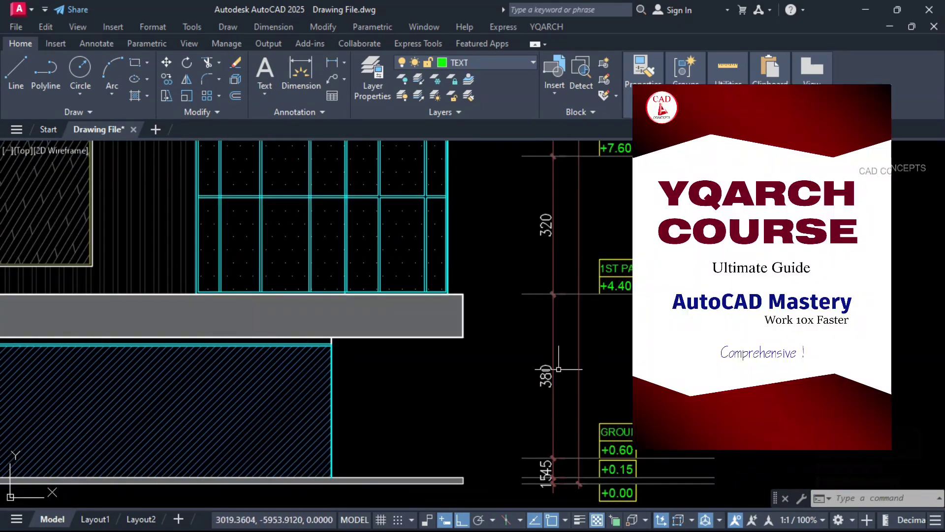
pyautogui.moveTo(546, 153); pyautogui.dragTo(547, 358, button='middle')
pyautogui.moveTo(556, 261)
pyautogui.mouseDown(button='middle')
pyautogui.moveTo(559, 416)
pyautogui.moveTo(566, 312)
pyautogui.mouseUp(button='middle')
pyautogui.moveTo(566, 219); pyautogui.dragTo(555, 350, button='middle')
pyautogui.moveTo(566, 209); pyautogui.dragTo(565, 339, button='middle')
pyautogui.moveTo(566, 143); pyautogui.dragTo(565, 339, button='middle')
pyautogui.moveTo(576, 273); pyautogui.dragTo(582, 450, button='middle')
pyautogui.moveTo(582, 295); pyautogui.dragTo(582, 364, button='middle')
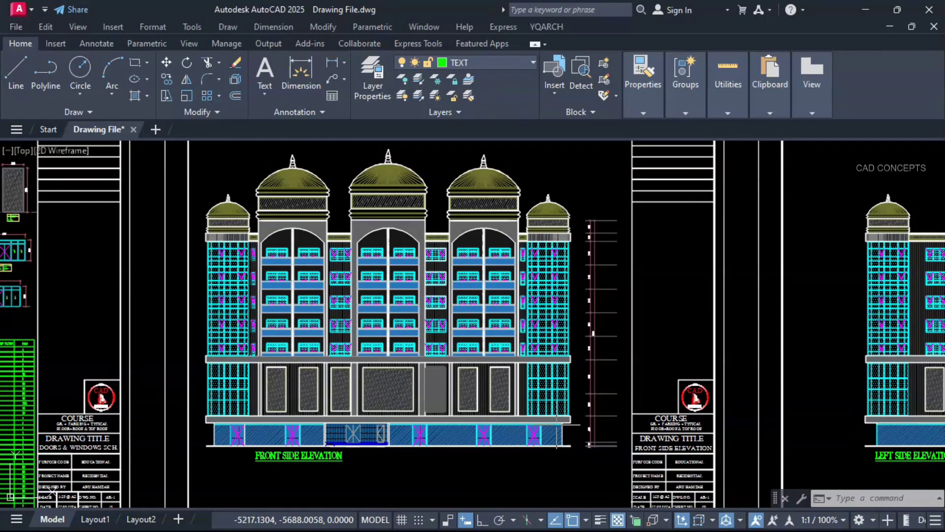
pyautogui.scroll(5, 574, 437)
pyautogui.moveTo(620, 413)
pyautogui.mouseDown(button='middle')
pyautogui.moveTo(611, 380)
pyautogui.moveTo(610, 407)
pyautogui.moveTo(610, 397)
pyautogui.mouseUp(button='middle')
pyautogui.scroll(2, 602, 462)
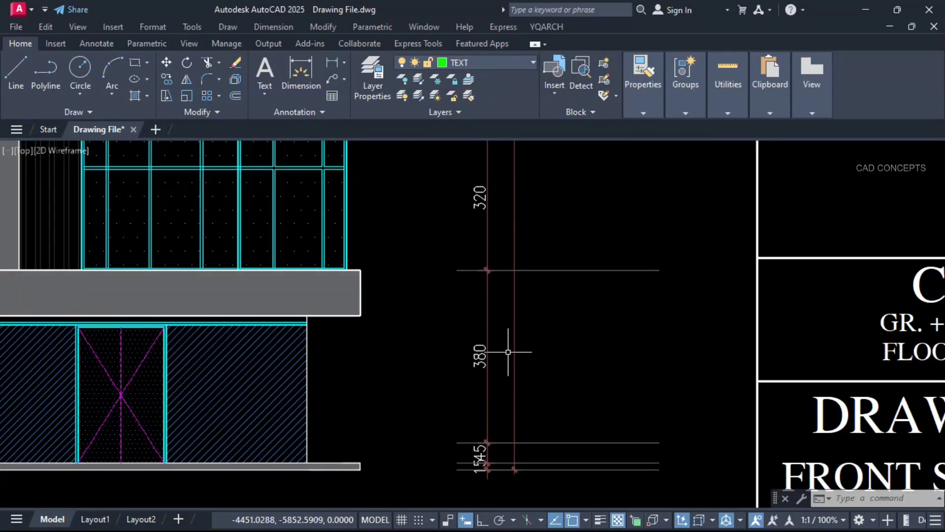
pyautogui.scroll(-2, 512, 382)
pyautogui.moveTo(552, 247); pyautogui.dragTo(553, 417, button='middle')
pyautogui.moveTo(551, 217); pyautogui.dragTo(560, 346, button='middle')
pyautogui.moveTo(545, 226); pyautogui.dragTo(553, 408, button='middle')
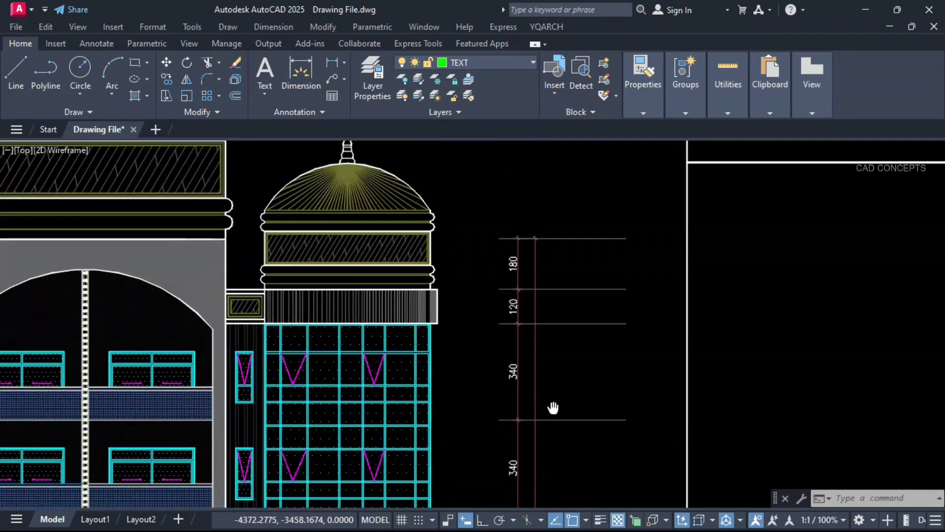
pyautogui.moveTo(564, 455); pyautogui.dragTo(536, 221, button='middle')
pyautogui.moveTo(517, 443); pyautogui.dragTo(517, 266, button='middle')
pyautogui.moveTo(512, 492); pyautogui.dragTo(512, 197, button='middle')
pyautogui.moveTo(515, 374)
pyautogui.mouseDown(button='middle')
pyautogui.moveTo(517, 217)
pyautogui.moveTo(515, 346)
pyautogui.mouseUp(button='middle')
pyautogui.scroll(6, 511, 380)
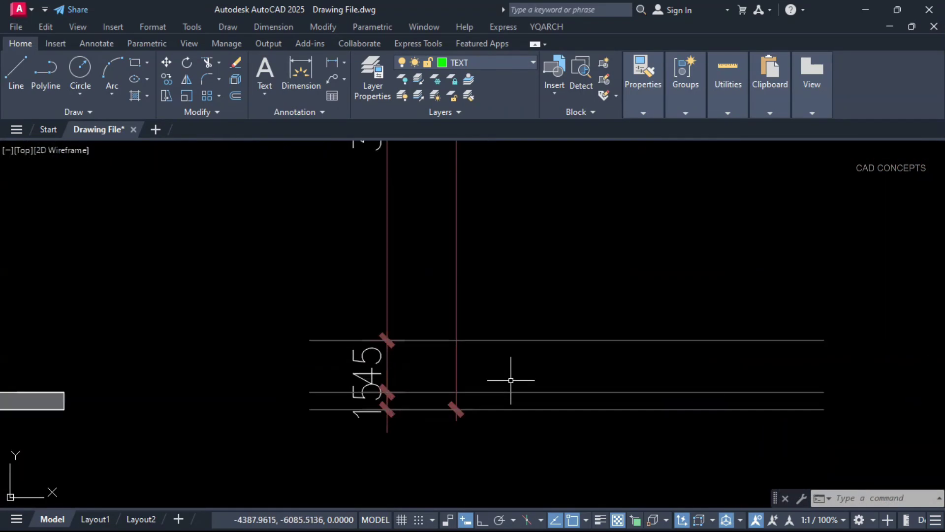
# Run BG and set the elevation's ground line as the ±0.000 level datum.
pyautogui.write('BG')
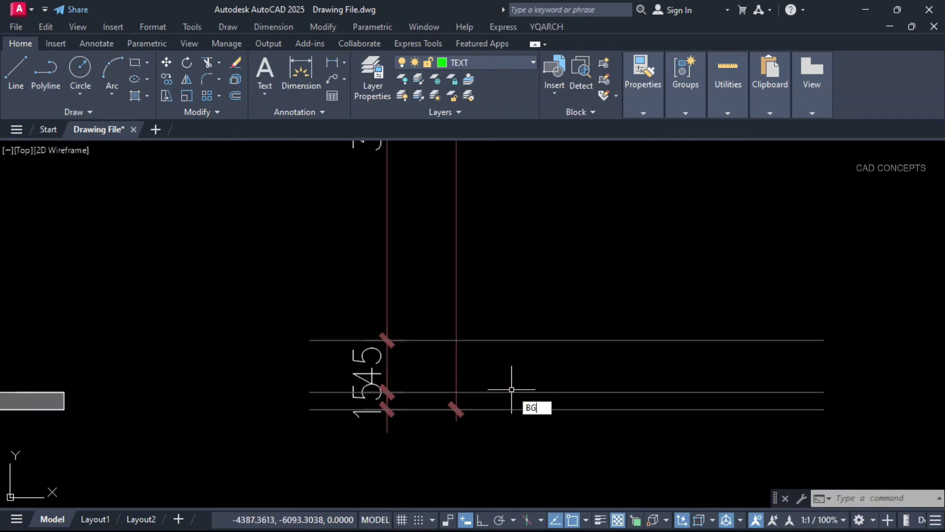
pyautogui.press('Return')
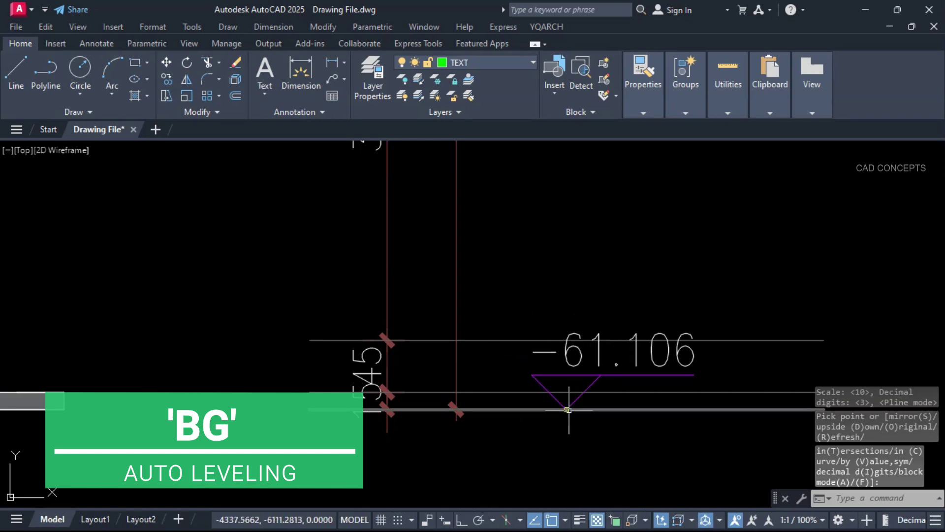
pyautogui.click(568, 410)
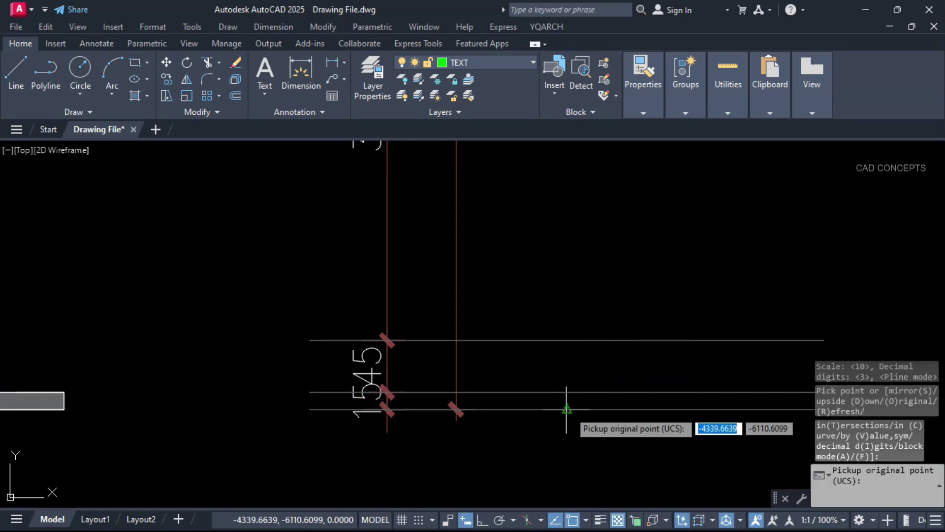
pyautogui.click(627, 409)
pyautogui.click(632, 409)
# Cycle through the marker styles back to plain and place the ±0.000 marker below the ground line.
pyautogui.rightClick(632, 408)
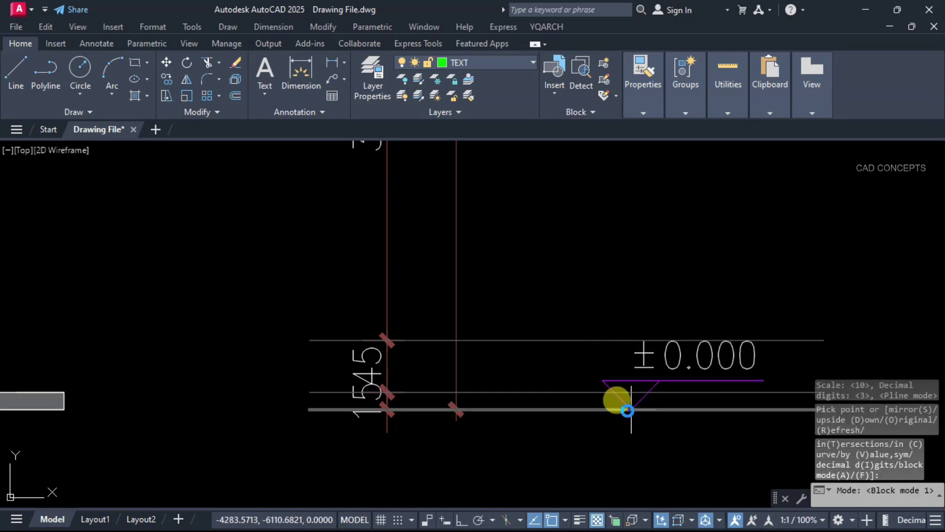
pyautogui.click(632, 409)
pyautogui.press('a')
pyautogui.press('a')
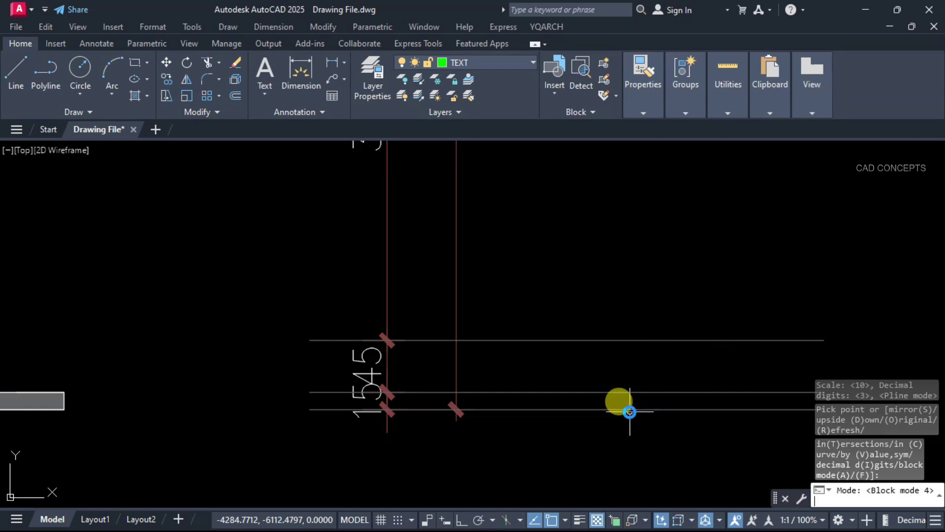
pyautogui.press('a')
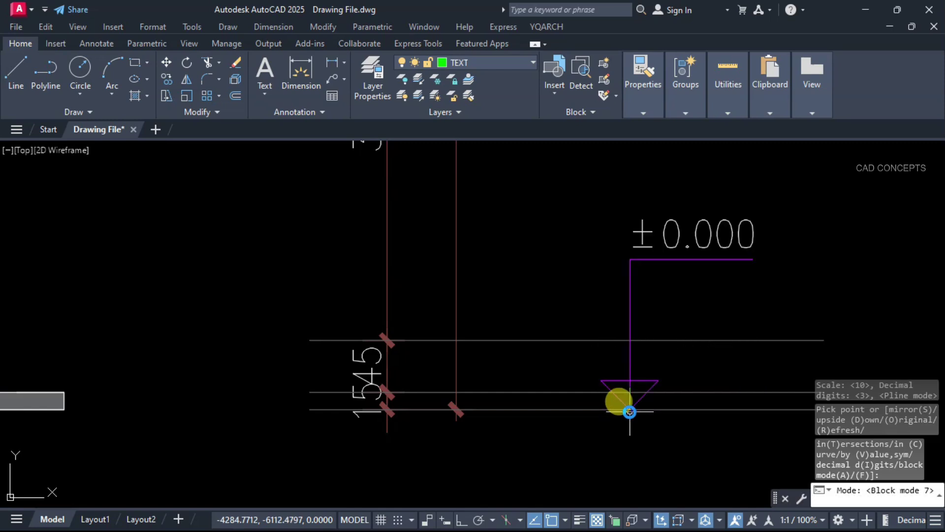
pyautogui.press('a')
pyautogui.rightClick(629, 412)
pyautogui.press('a')
pyautogui.press('a')
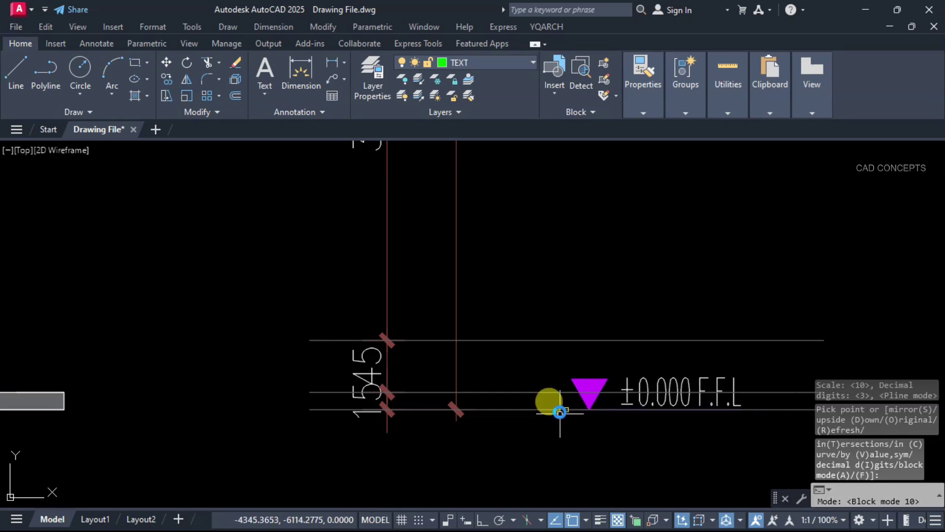
pyautogui.press('a')
pyautogui.click(600, 409)
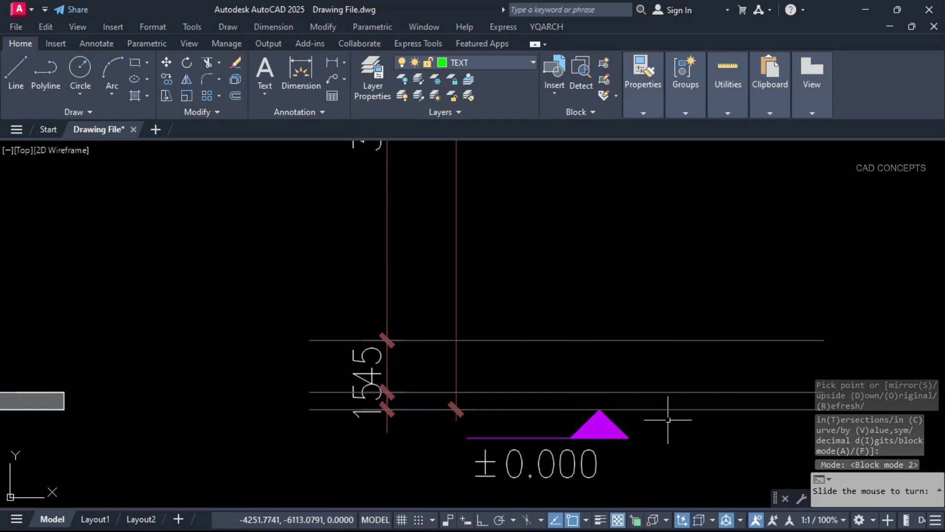
pyautogui.click(485, 437)
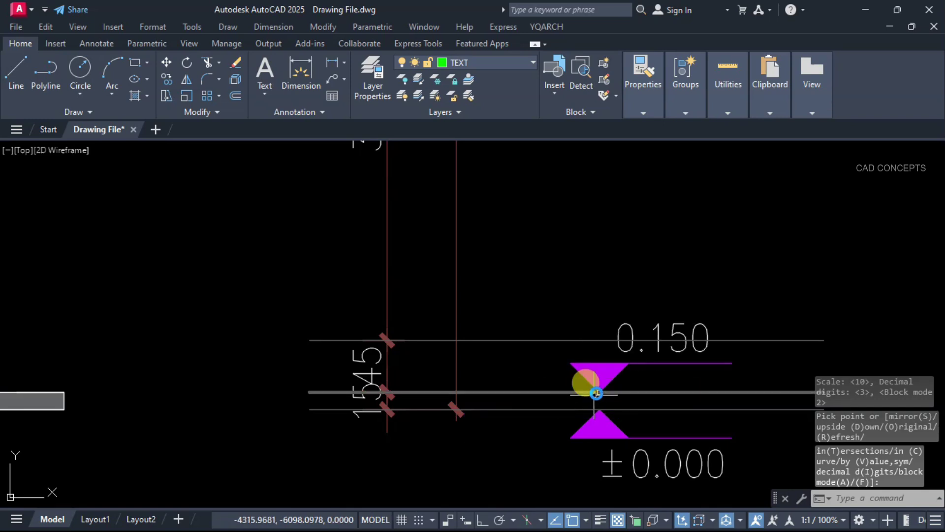
# Place level markers on the 0.150, 0.600, 4.400 and 7.600 floor lines.
pyautogui.click(596, 393)
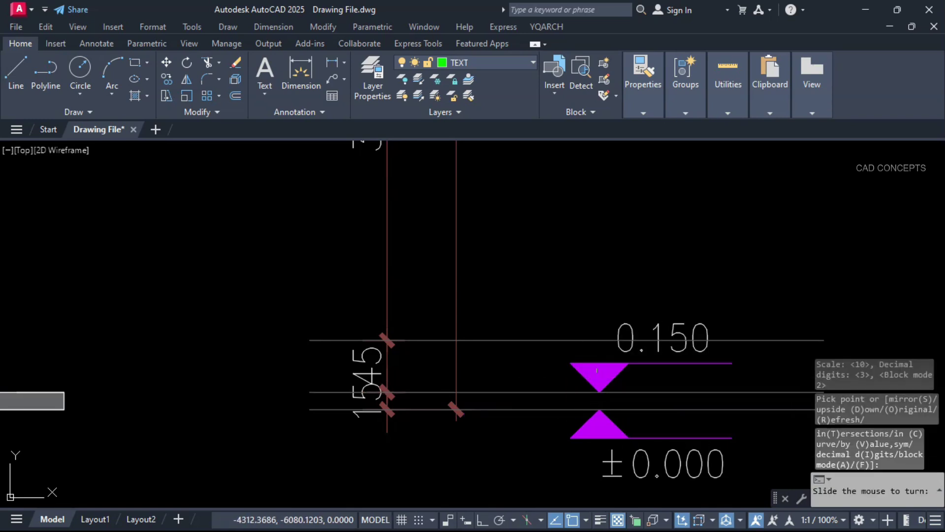
pyautogui.click(598, 305)
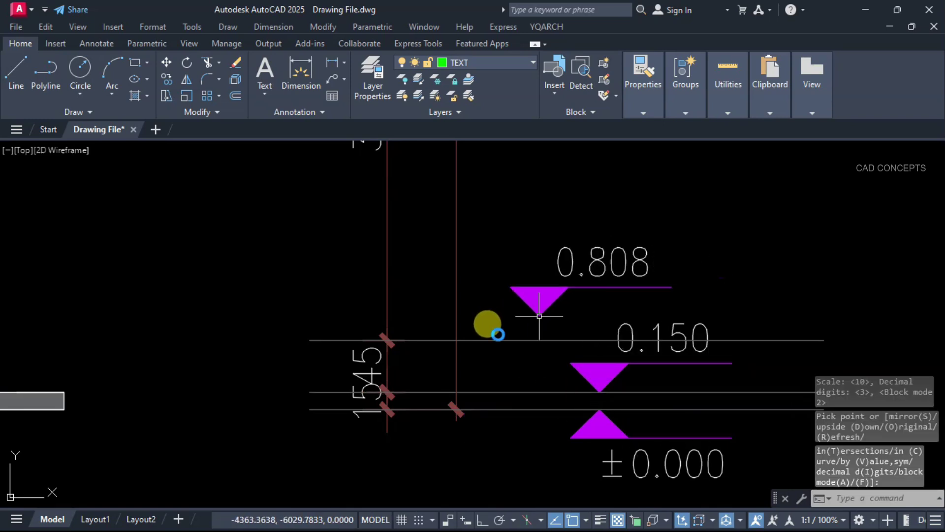
pyautogui.click(499, 339)
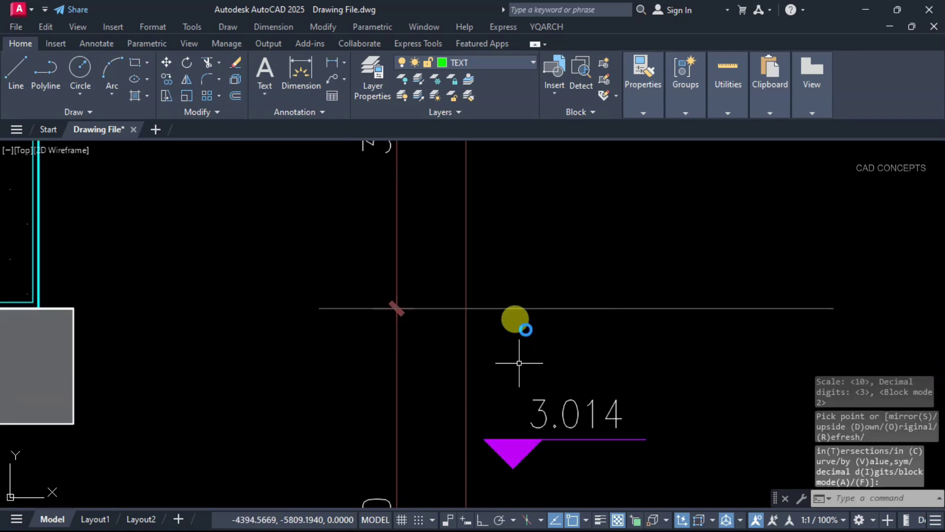
pyautogui.click(522, 310)
pyautogui.click(523, 244)
pyautogui.moveTo(517, 201); pyautogui.dragTo(517, 500, button='middle')
pyautogui.click(521, 232)
pyautogui.click(509, 181)
# Add level markers at 12.400, 15.800, 19.200 and 22.600 while moving up the elevation.
pyautogui.moveTo(508, 181); pyautogui.dragTo(517, 515, button='middle')
pyautogui.moveTo(517, 276); pyautogui.dragTo(525, 497, button='middle')
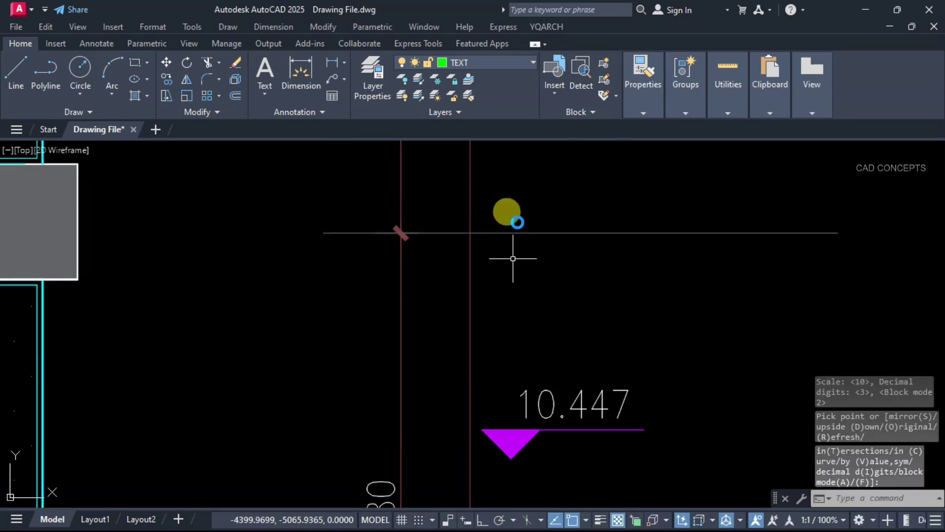
pyautogui.click(518, 230)
pyautogui.click(516, 225)
pyautogui.moveTo(529, 369); pyautogui.dragTo(531, 373, button='middle')
pyautogui.moveTo(532, 276); pyautogui.dragTo(515, 502, button='middle')
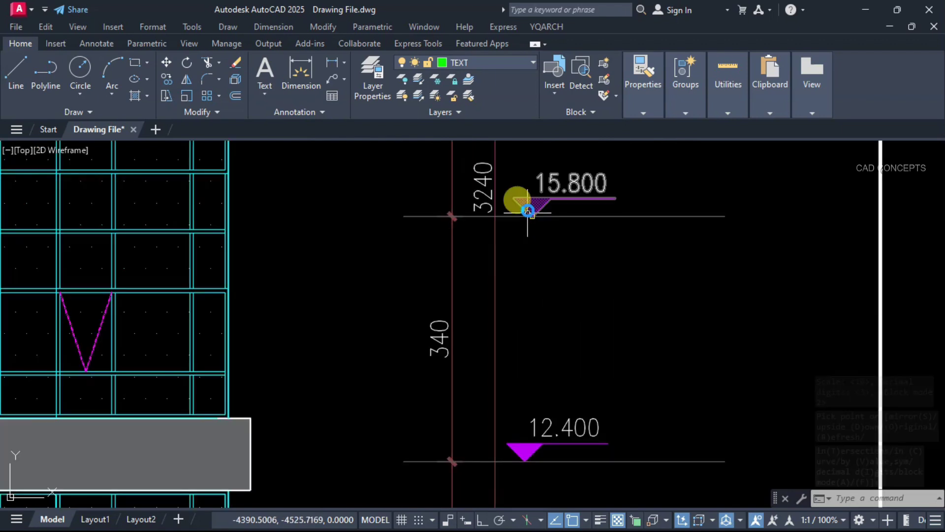
pyautogui.click(528, 211)
pyautogui.click(524, 266)
pyautogui.moveTo(528, 202)
pyautogui.mouseDown(button='middle')
pyautogui.moveTo(528, 497)
pyautogui.moveTo(523, 274)
pyautogui.moveTo(523, 451)
pyautogui.mouseUp(button='middle')
pyautogui.click(522, 270)
# Finish with markers at 26.000, 29.400 and the 32.400 roof, then end the command.
pyautogui.moveTo(514, 239); pyautogui.dragTo(514, 472, button='middle')
pyautogui.click(512, 259)
pyautogui.moveTo(513, 259); pyautogui.dragTo(512, 502, button='middle')
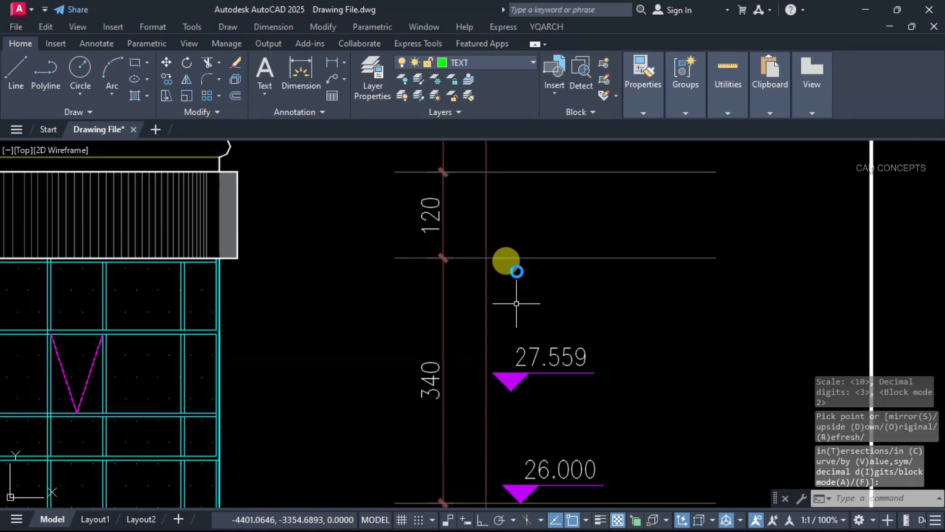
pyautogui.click(513, 258)
pyautogui.click(612, 211)
pyautogui.moveTo(612, 211); pyautogui.dragTo(612, 357, button='middle')
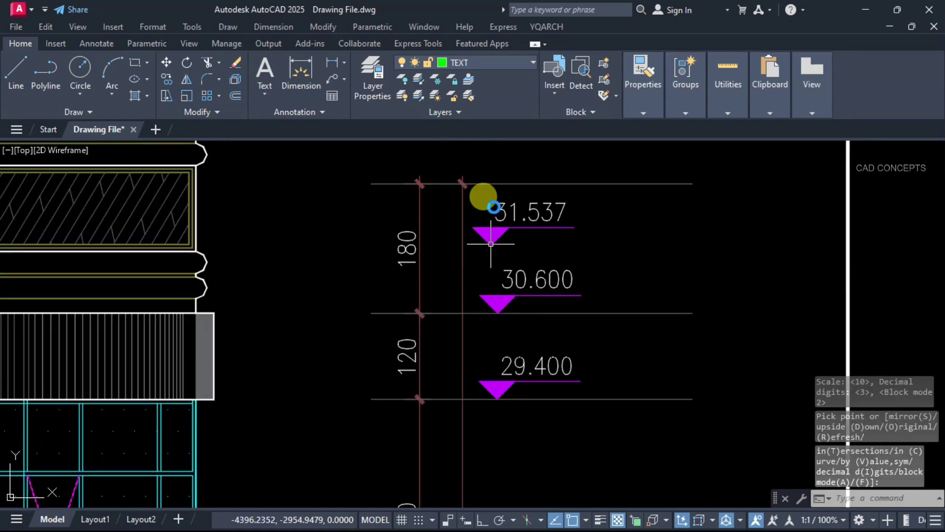
pyautogui.moveTo(486, 179); pyautogui.dragTo(497, 314, button='middle')
pyautogui.click(497, 310)
pyautogui.click(508, 264)
pyautogui.press('Escape')
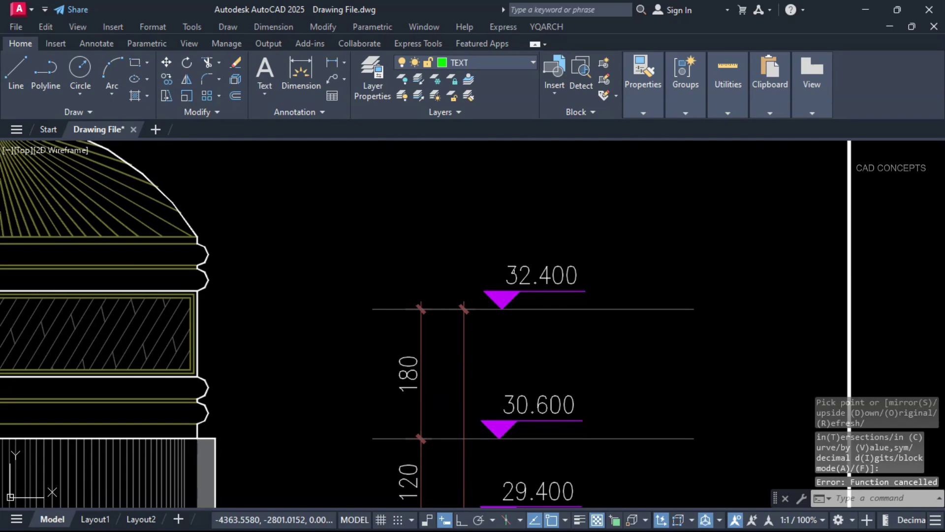
pyautogui.moveTo(549, 517); pyautogui.dragTo(544, 274, button='middle')
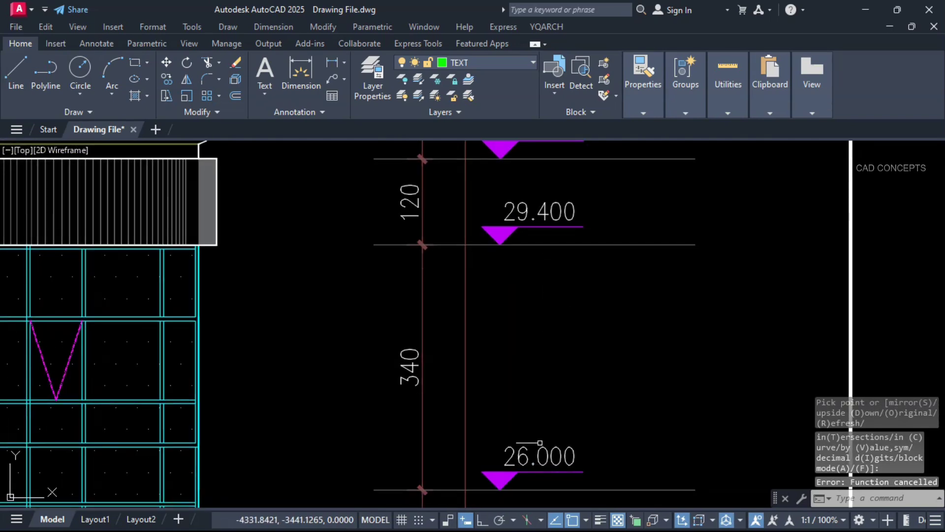
# Pan down the elevation reviewing level markers from 26.000 down to the ground-level ±0.000 markers.
pyautogui.moveTo(553, 454); pyautogui.dragTo(544, 201, button='middle')
pyautogui.moveTo(546, 350); pyautogui.dragTo(547, 191, button='middle')
pyautogui.moveTo(523, 375); pyautogui.dragTo(527, 232, button='middle')
pyautogui.moveTo(536, 400)
pyautogui.mouseDown(button='middle')
pyautogui.moveTo(521, 259)
pyautogui.moveTo(538, 253)
pyautogui.mouseUp(button='middle')
pyautogui.moveTo(524, 418); pyautogui.dragTo(521, 242, button='middle')
pyautogui.moveTo(517, 394); pyautogui.dragTo(524, 235, button='middle')
pyautogui.moveTo(526, 394); pyautogui.dragTo(527, 226, button='middle')
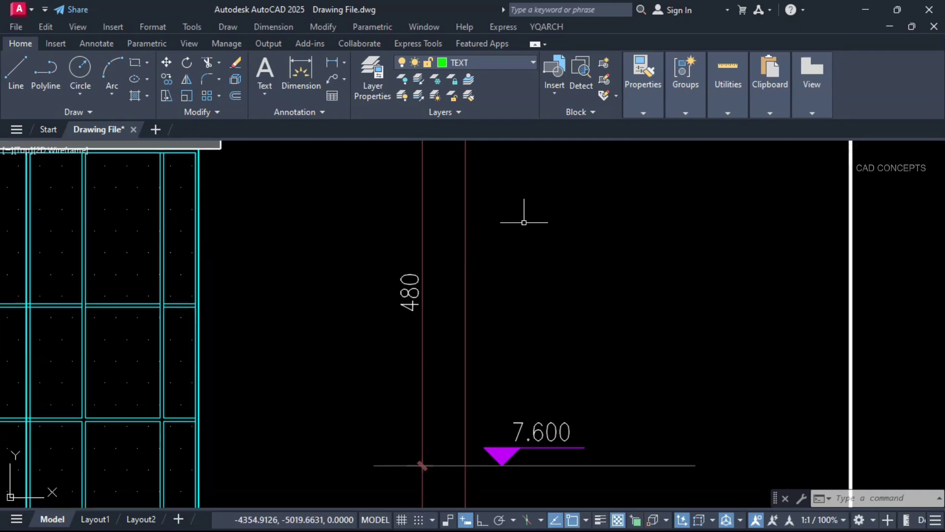
pyautogui.moveTo(527, 342); pyautogui.dragTo(527, 222, button='middle')
pyautogui.moveTo(528, 383); pyautogui.dragTo(531, 242, button='middle')
pyautogui.moveTo(523, 367); pyautogui.dragTo(526, 266, button='middle')
pyautogui.moveTo(527, 431); pyautogui.dragTo(525, 258, button='middle')
pyautogui.moveTo(525, 376); pyautogui.dragTo(524, 293, button='middle')
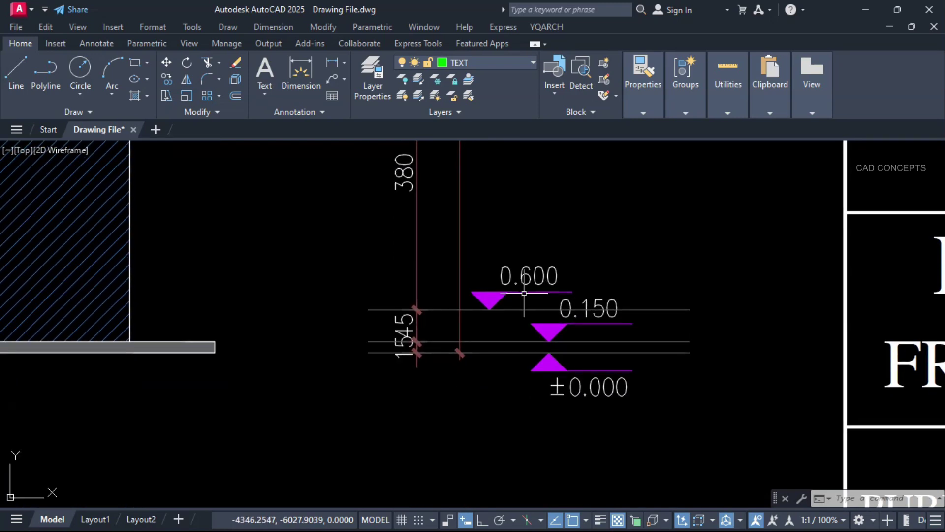